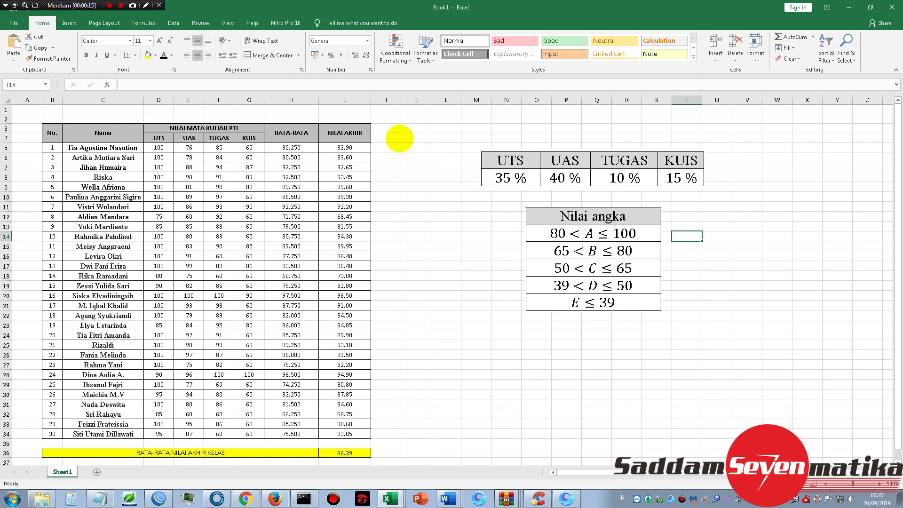
Merge and center J3:J4 and fill the merged cell with the same gray as the table header
drag(391, 128, 389, 136)
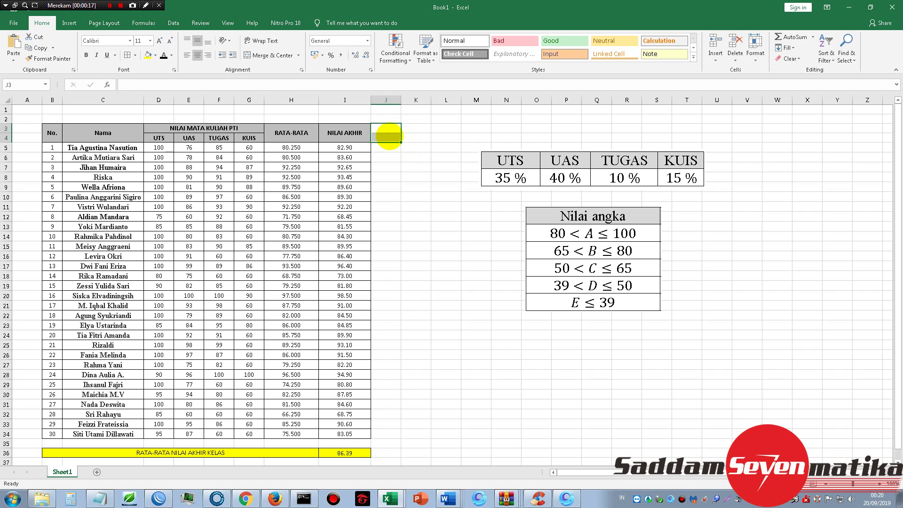
click(267, 56)
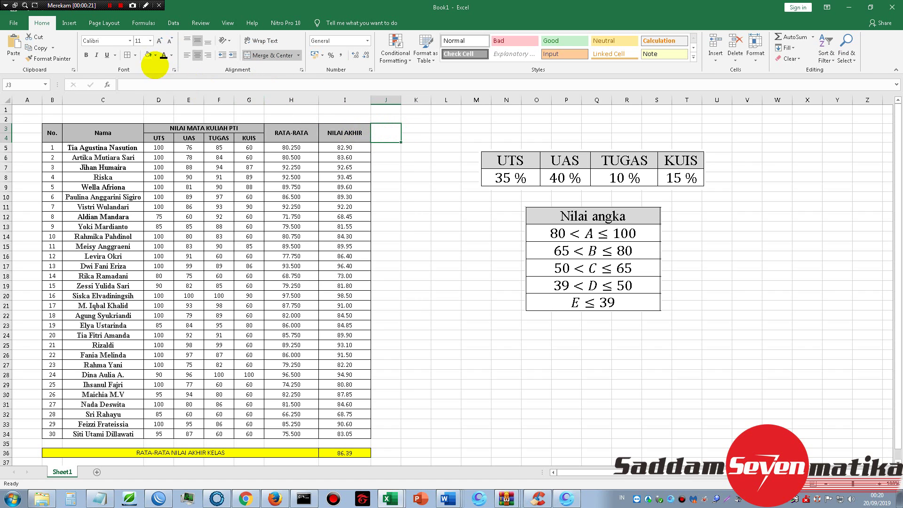
click(155, 55)
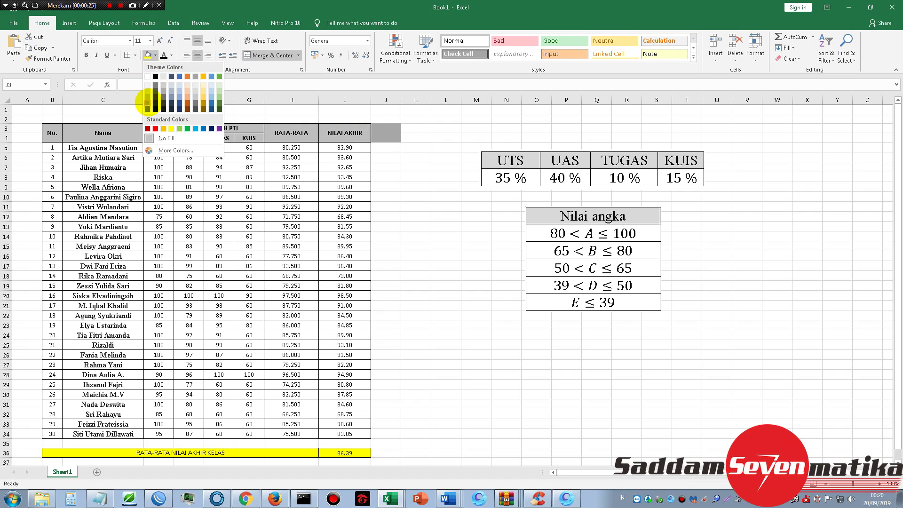
click(383, 132)
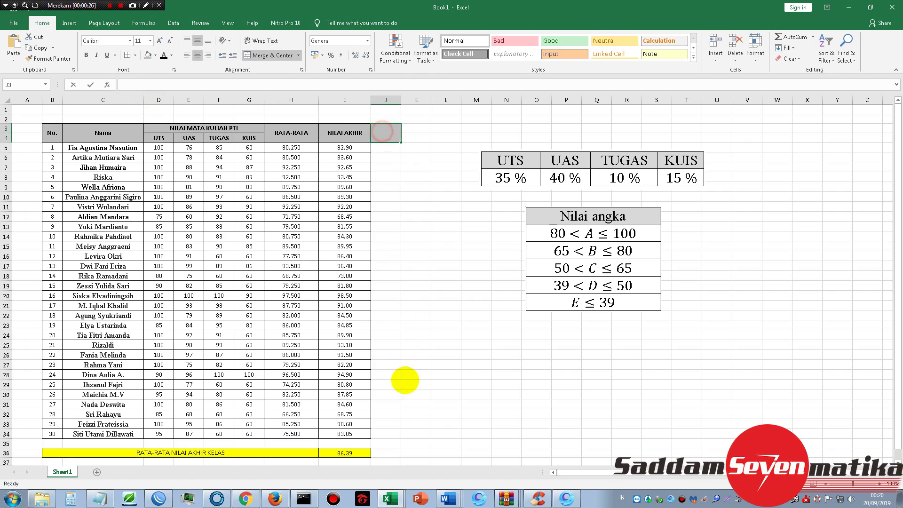
Apply cell borders to the new table column across J3:J34
drag(387, 133, 390, 434)
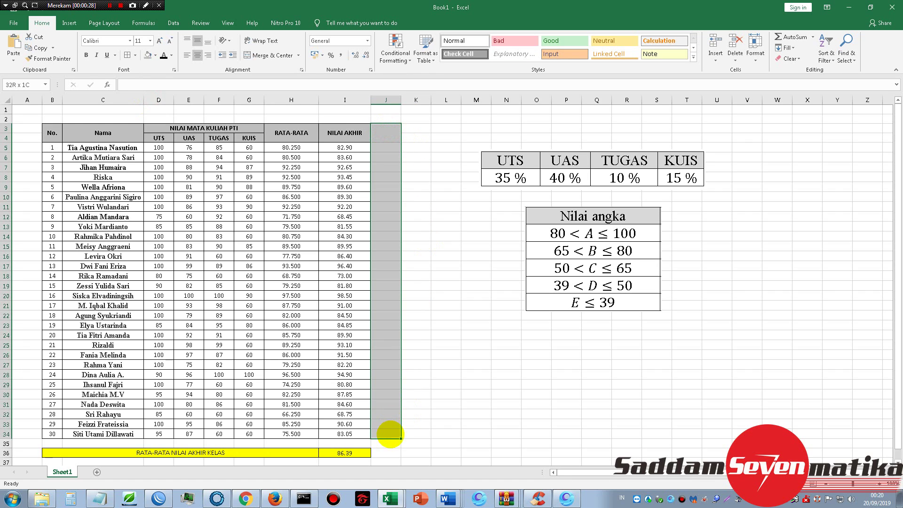
click(126, 55)
click(436, 167)
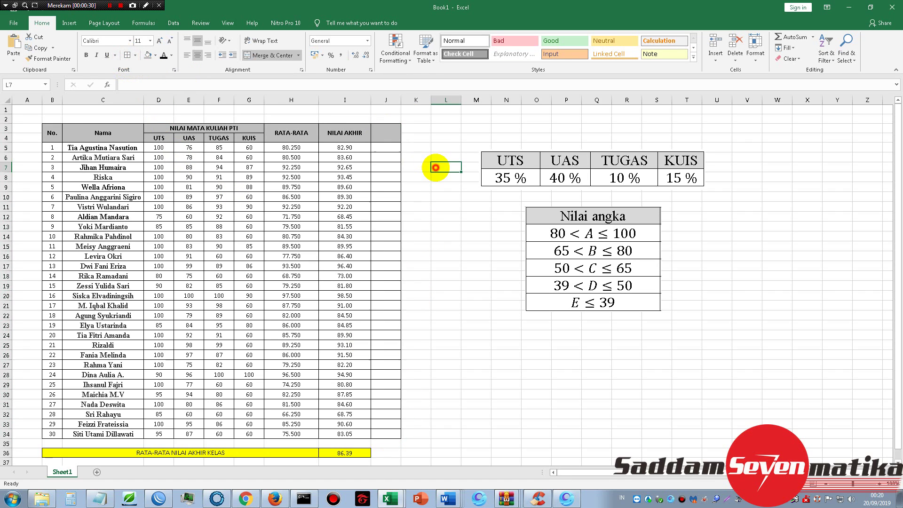
Title the new column "NILAI ANGKA" in bold and widen column J so the heading fits
click(386, 134)
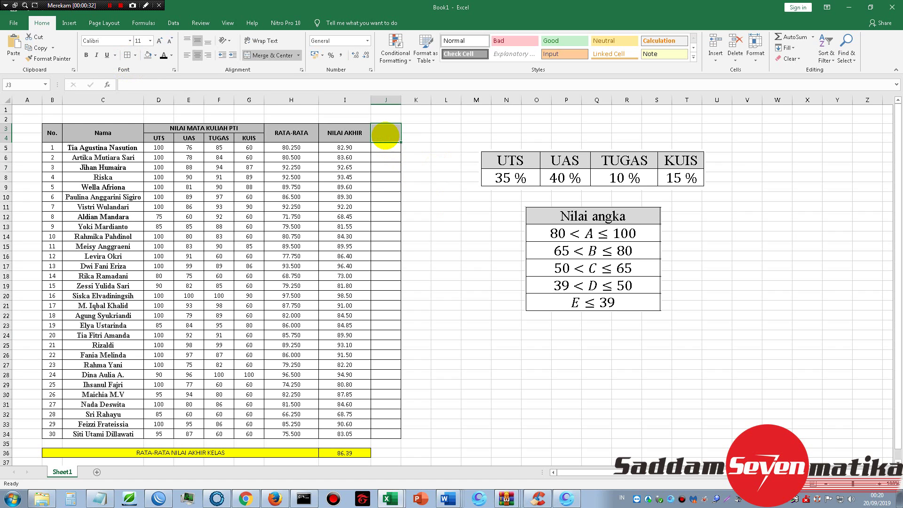
text(NILAI ANGKA)
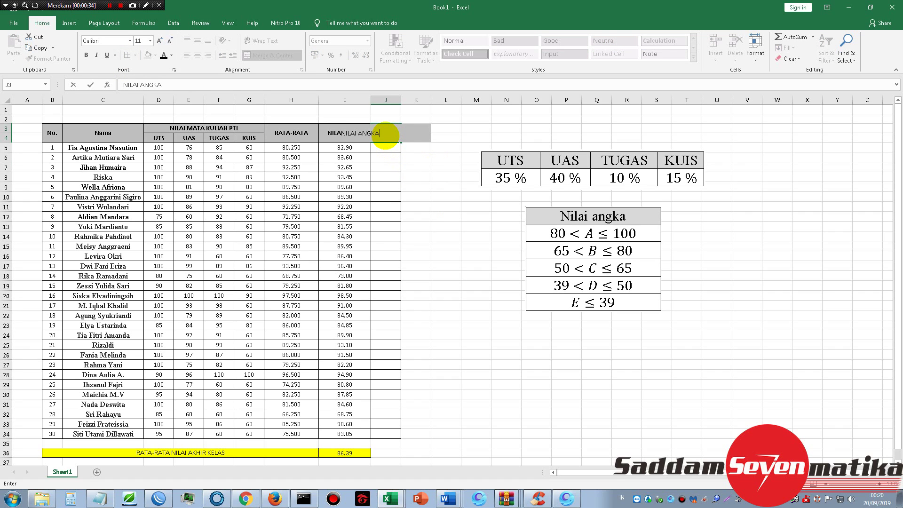
click(417, 157)
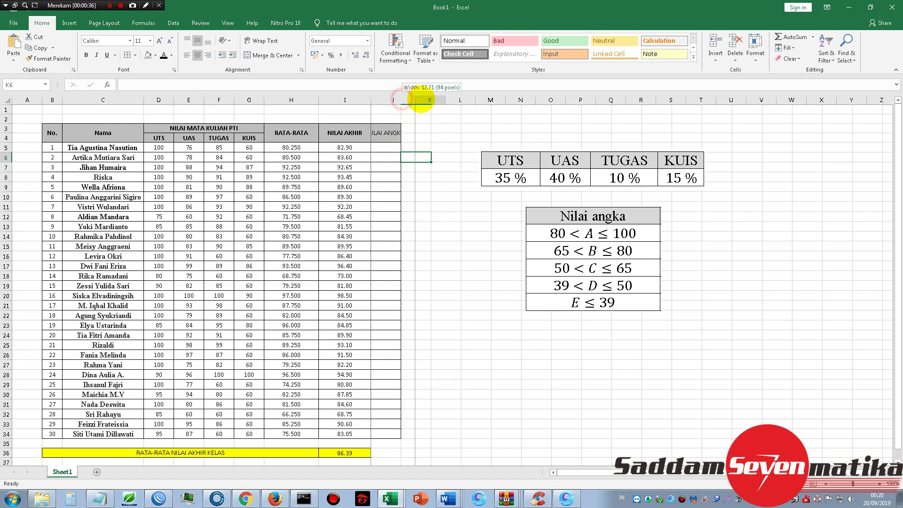
drag(400, 100, 426, 100)
click(410, 134)
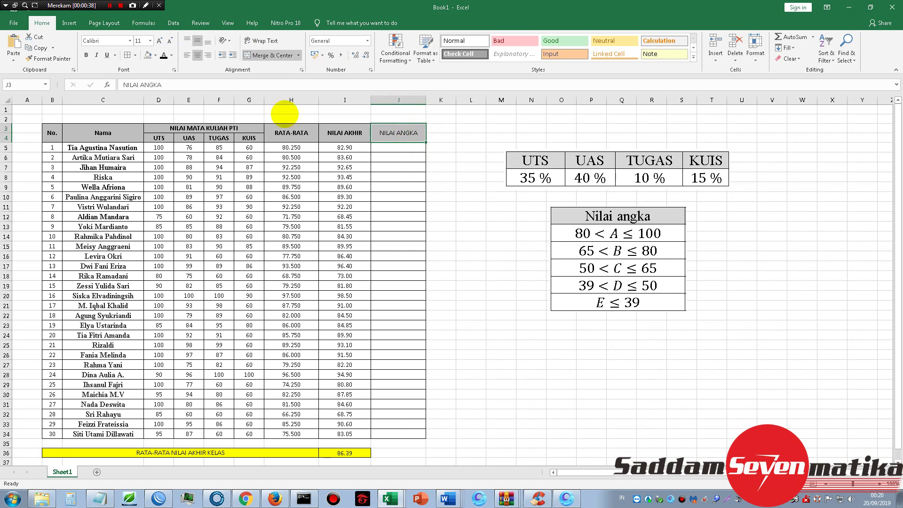
click(86, 55)
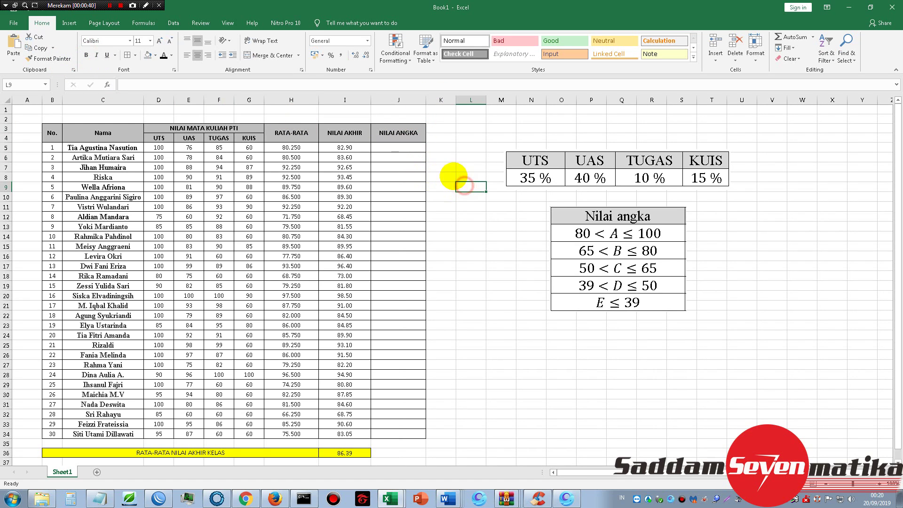
Try to enter the formula =IF(I5>80,I5<=100),"" in J5
click(408, 146)
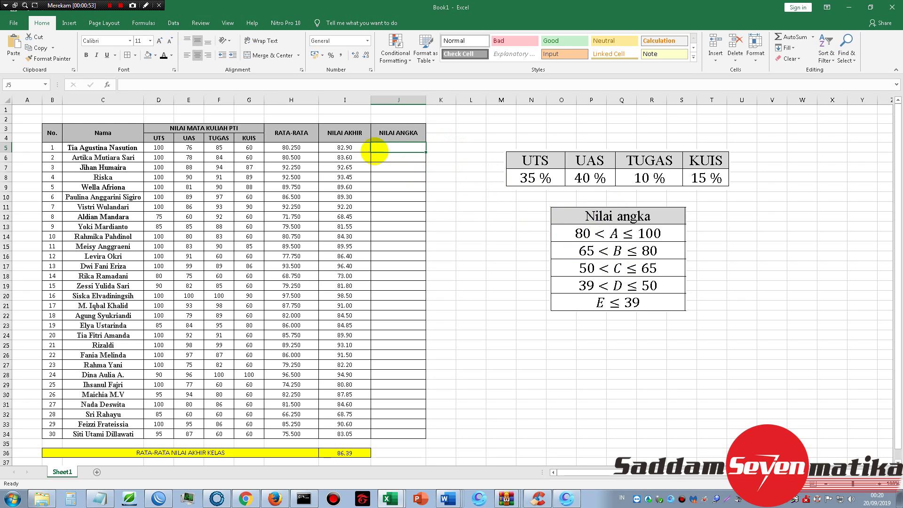
text(=)
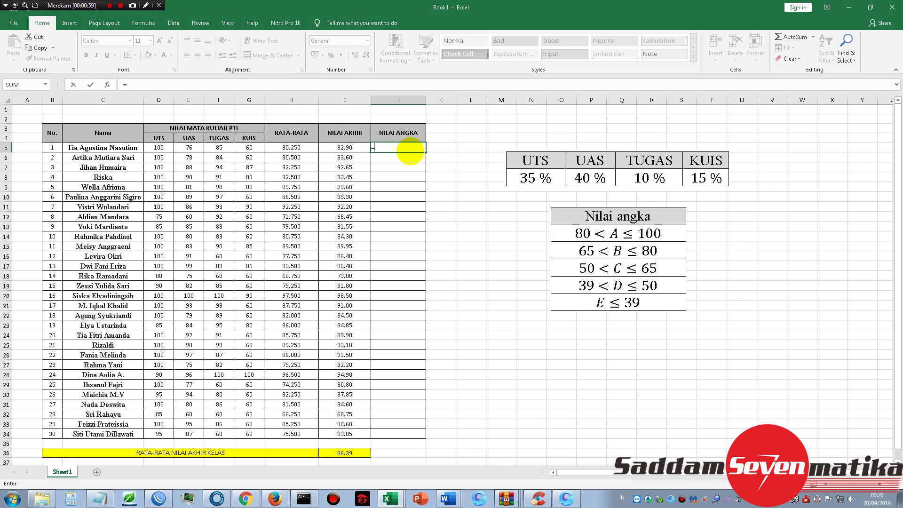
text(IF)
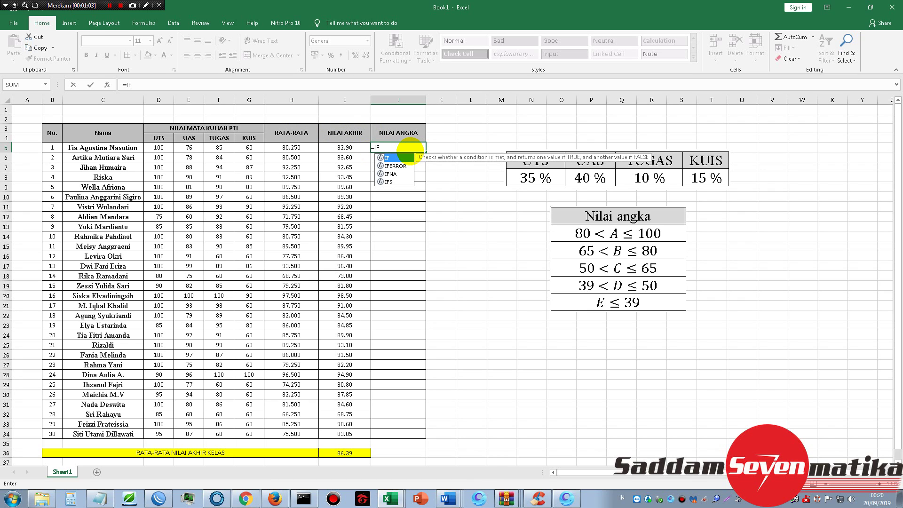
text(()
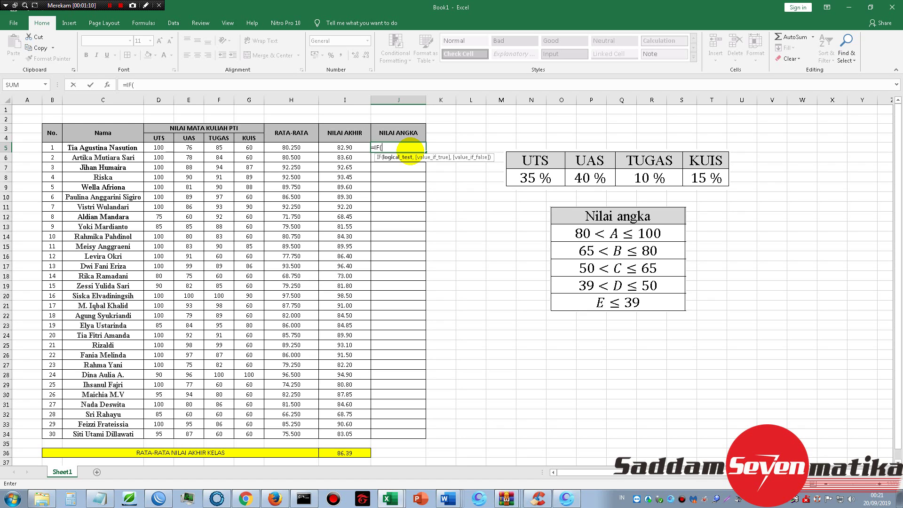
click(345, 147)
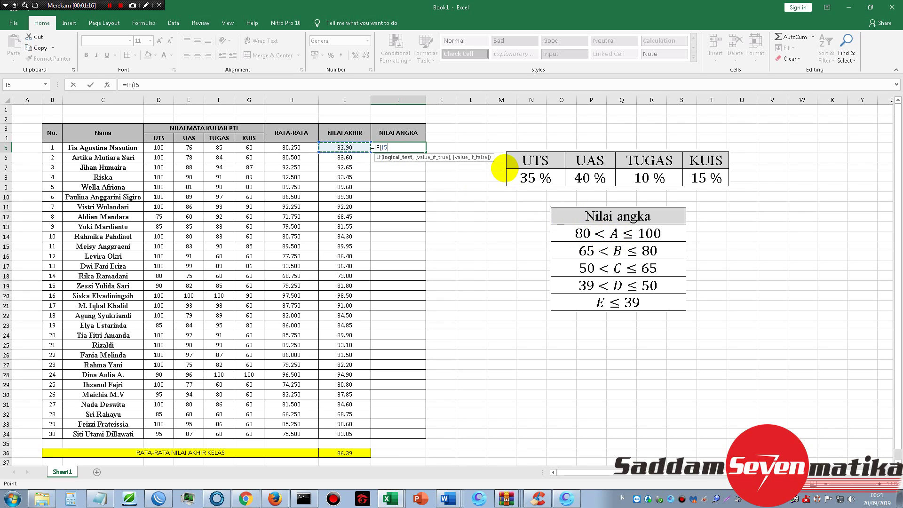
text(>80,)
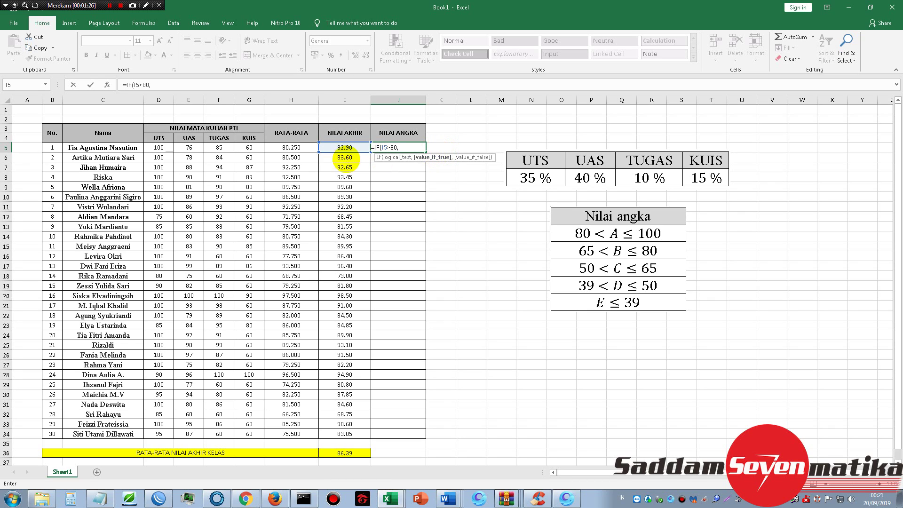
click(331, 148)
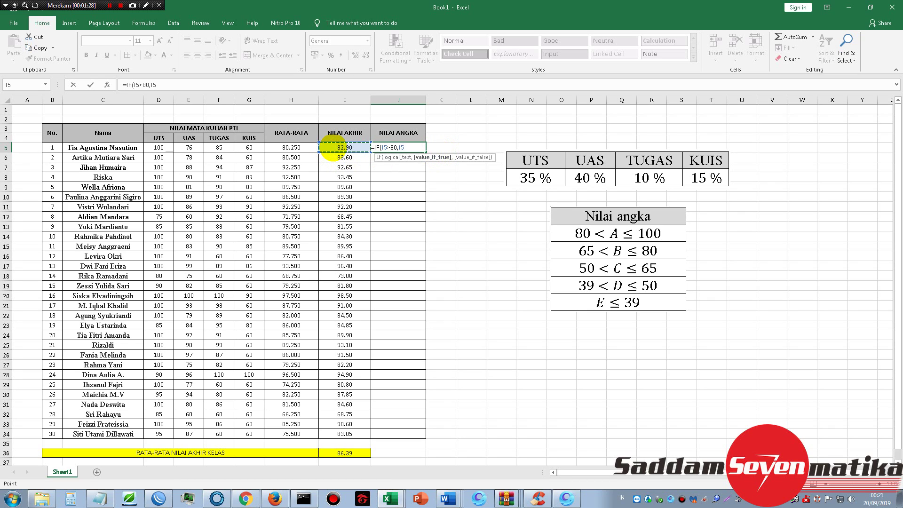
text(<=100)
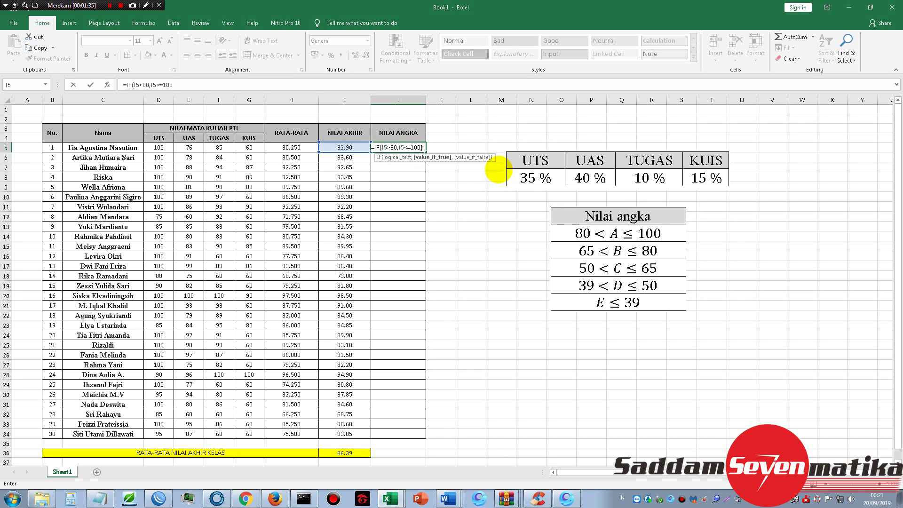
text())
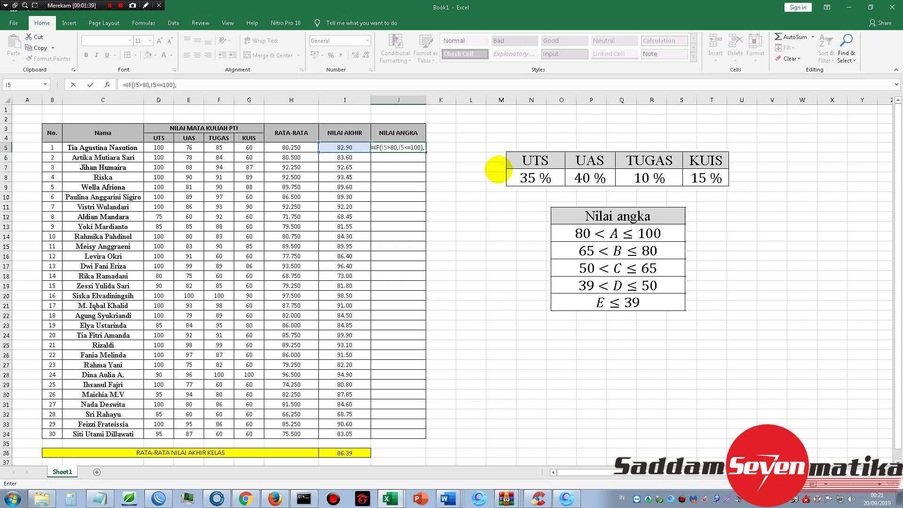
text(,")
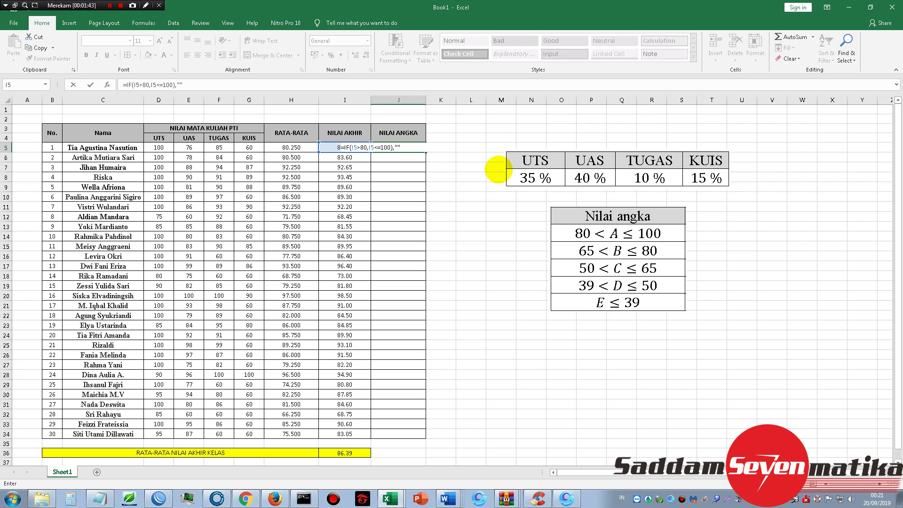
key(Return)
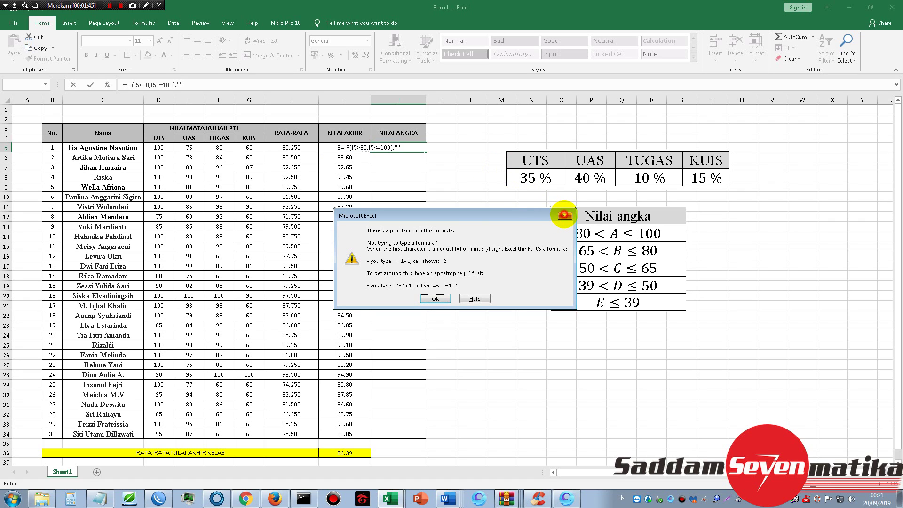
click(565, 215)
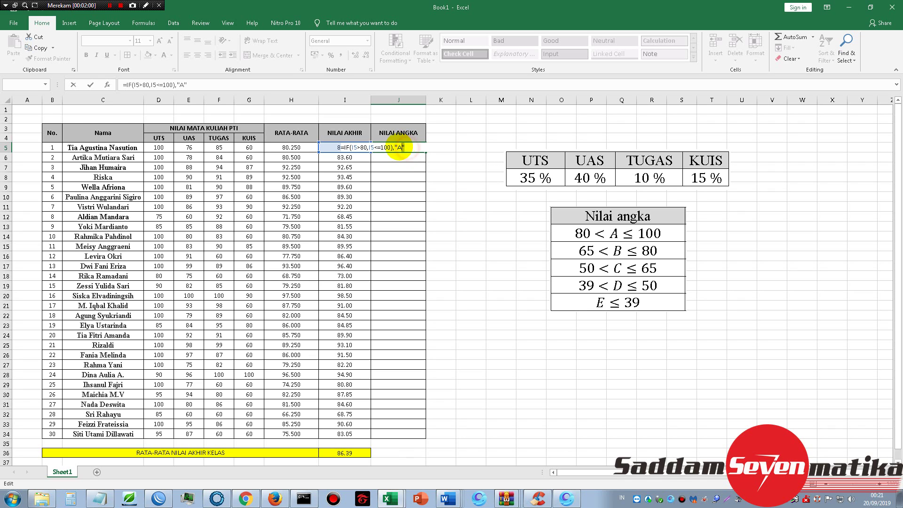
Correct the J5 formula to =IF(AND(I5>80,I5<=100),"A") and enter it
click(399, 147)
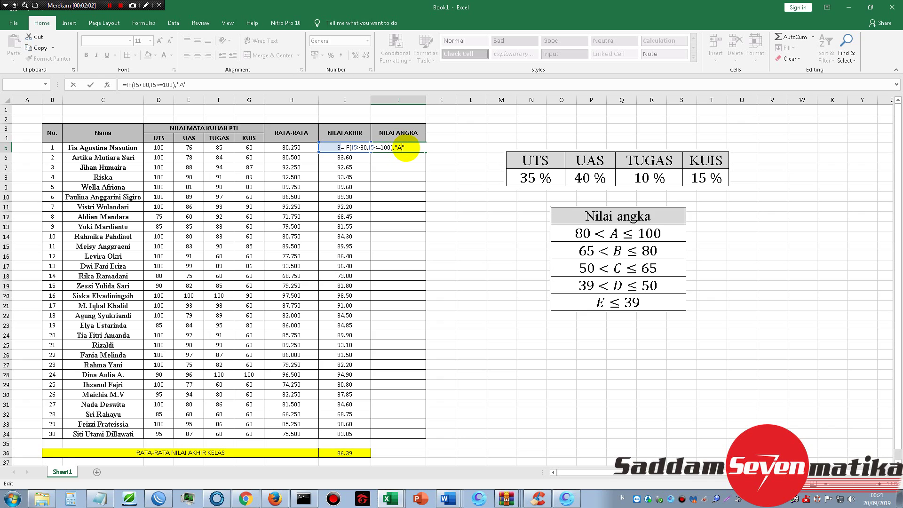
click(396, 147)
click(406, 148)
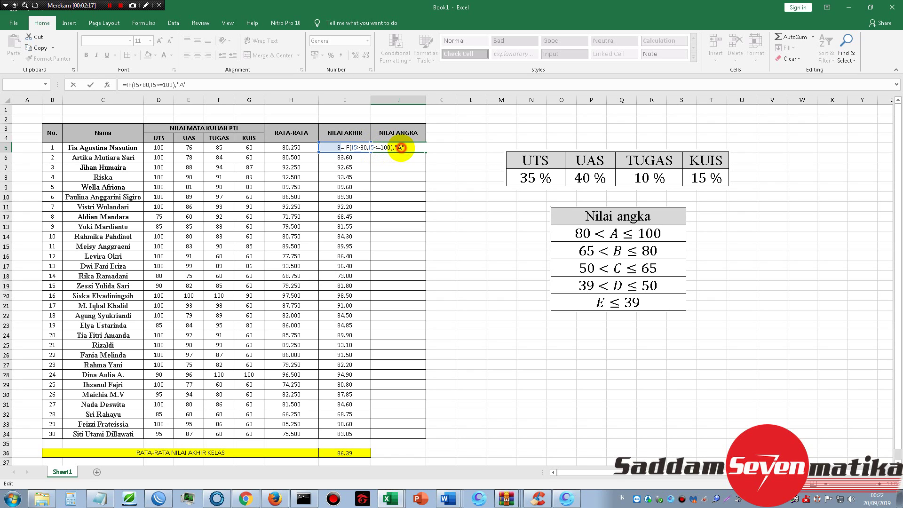
click(349, 147)
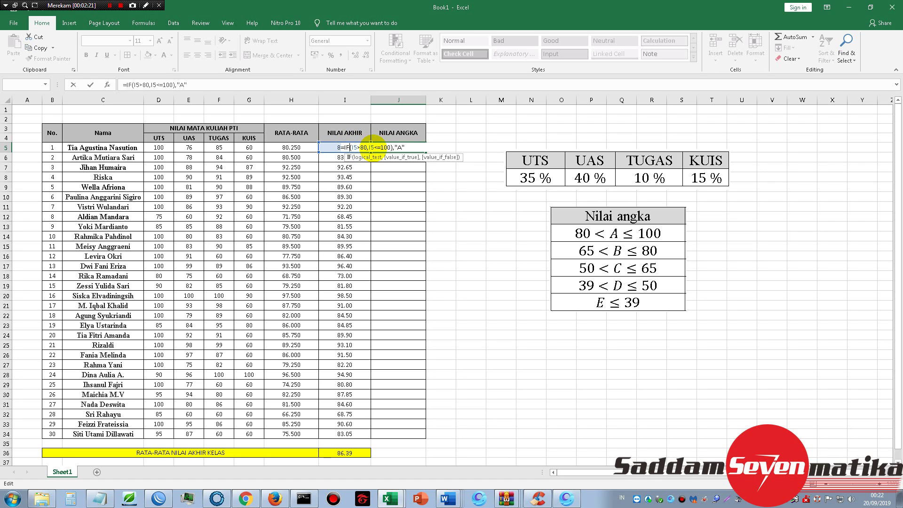
text((AND)
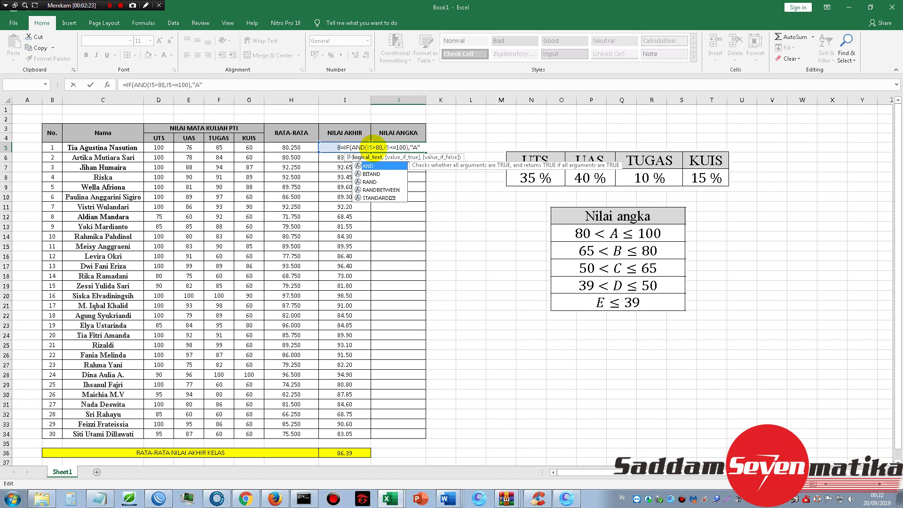
click(419, 147)
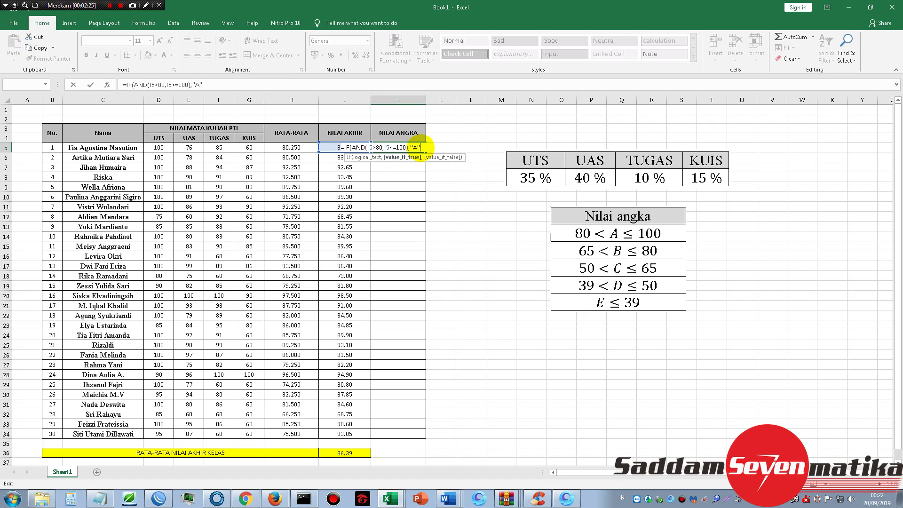
key(Return)
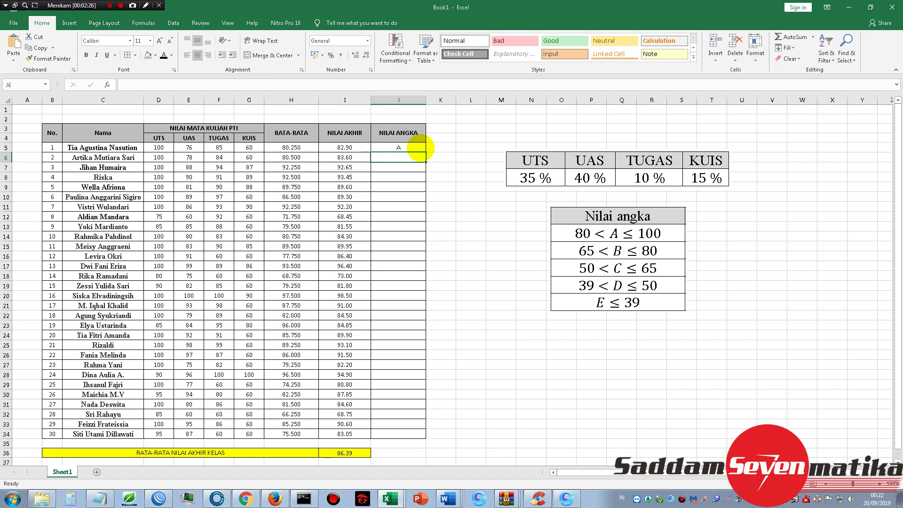
Copy the J5 grade formula down the NILAI ANGKA column through J34
click(406, 147)
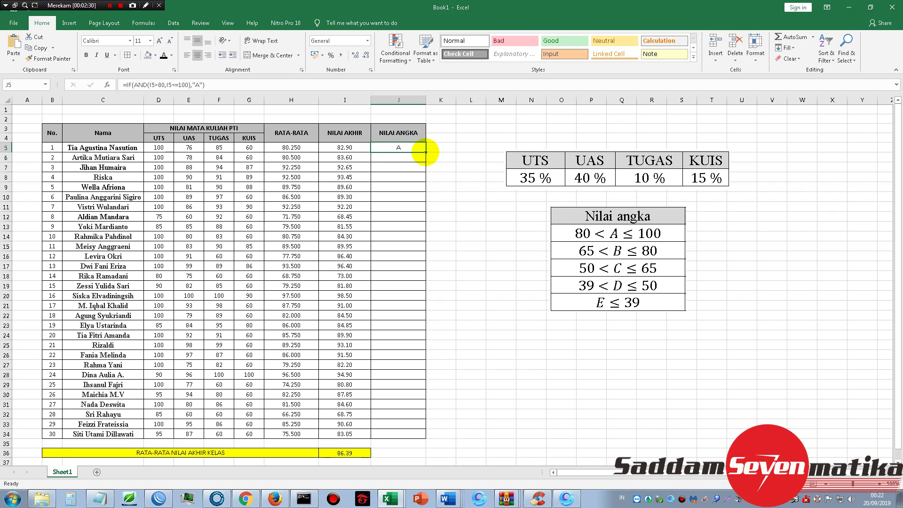
drag(425, 152, 419, 433)
click(471, 304)
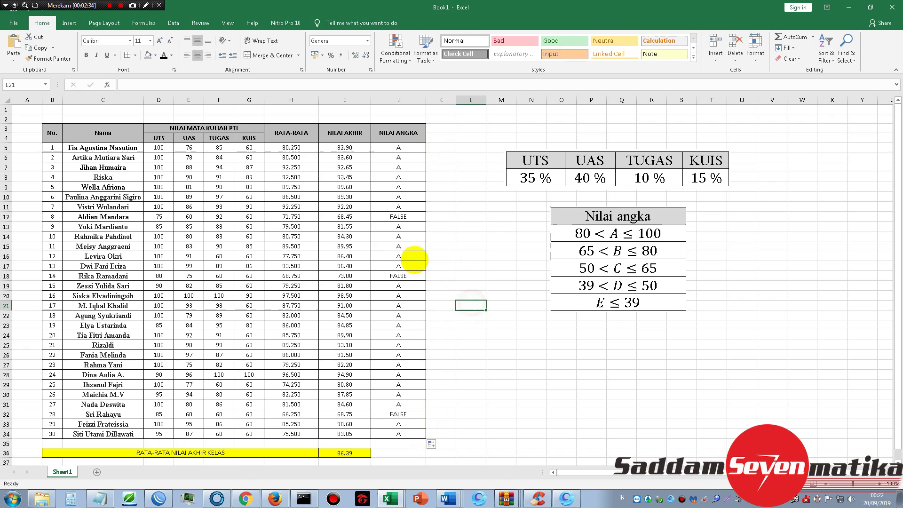
click(346, 207)
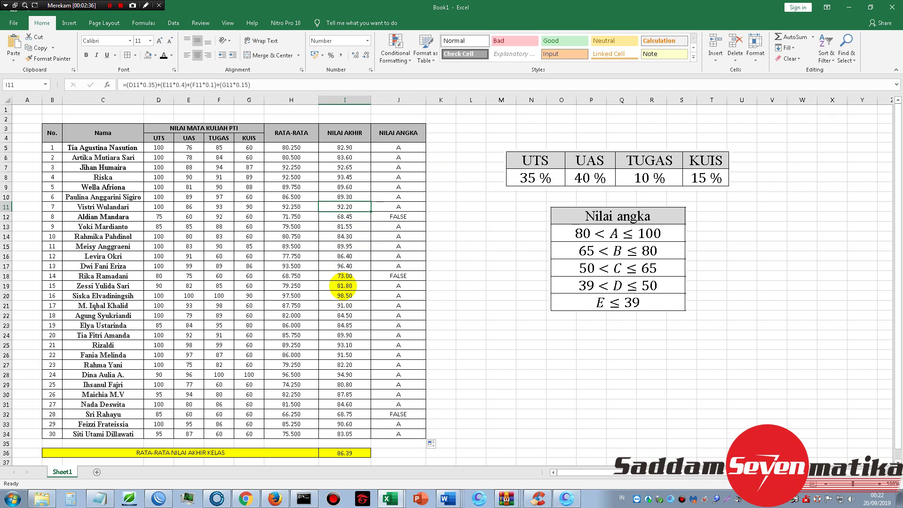
click(449, 348)
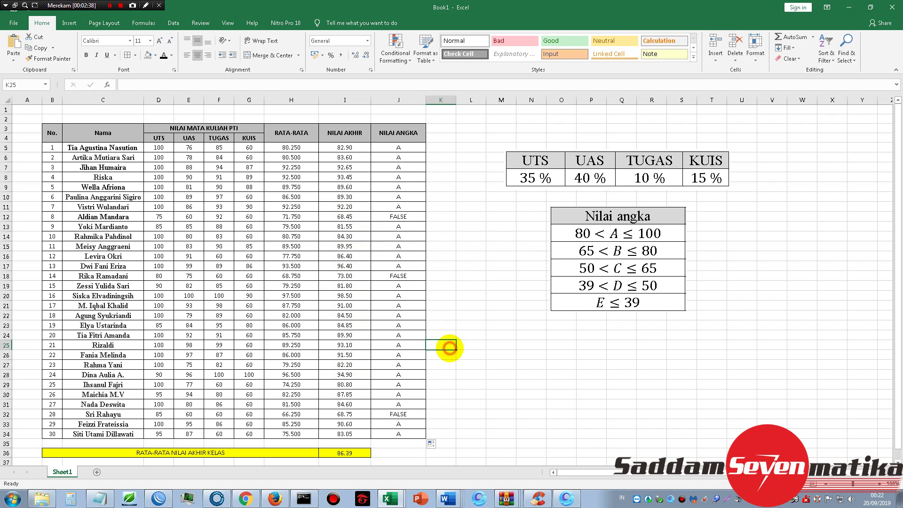
click(463, 255)
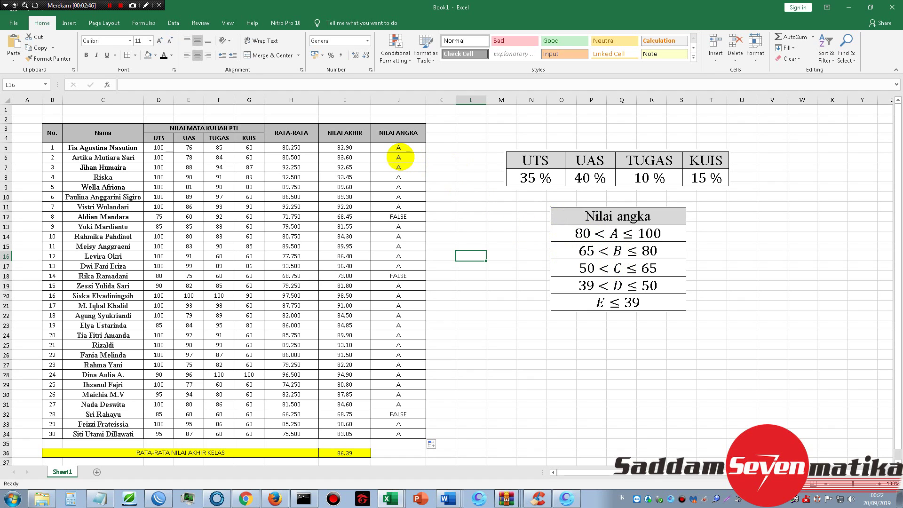
click(395, 216)
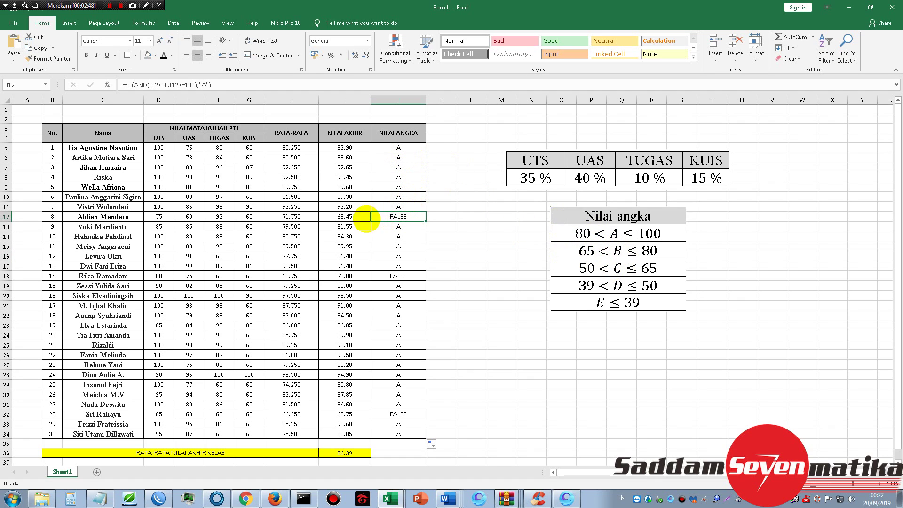
click(352, 217)
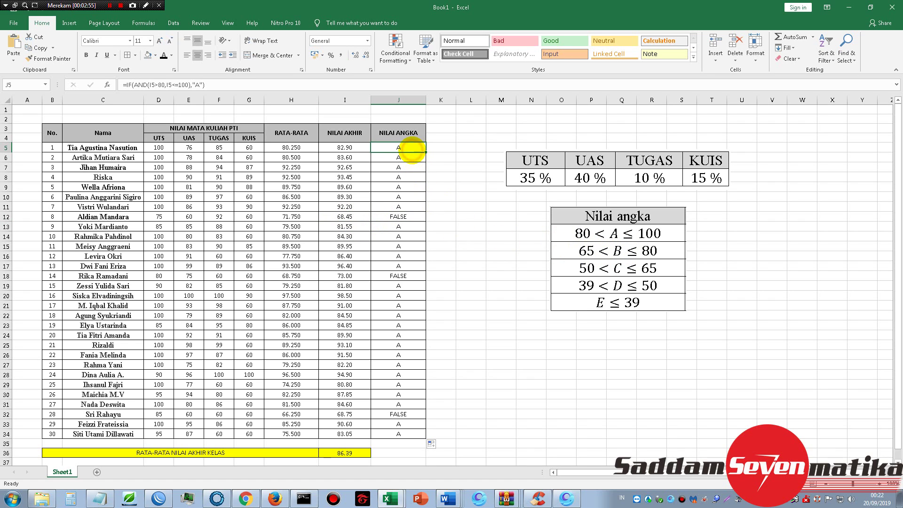
click(459, 168)
Nest a copy of IF(AND(I5>80,I5<=100),"A") as the value-if-false argument of the J5 formula
click(400, 148)
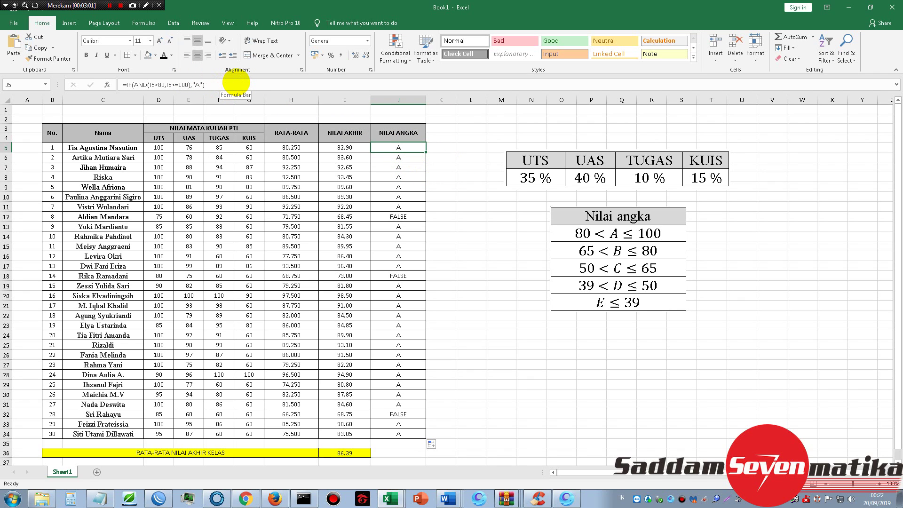
click(212, 84)
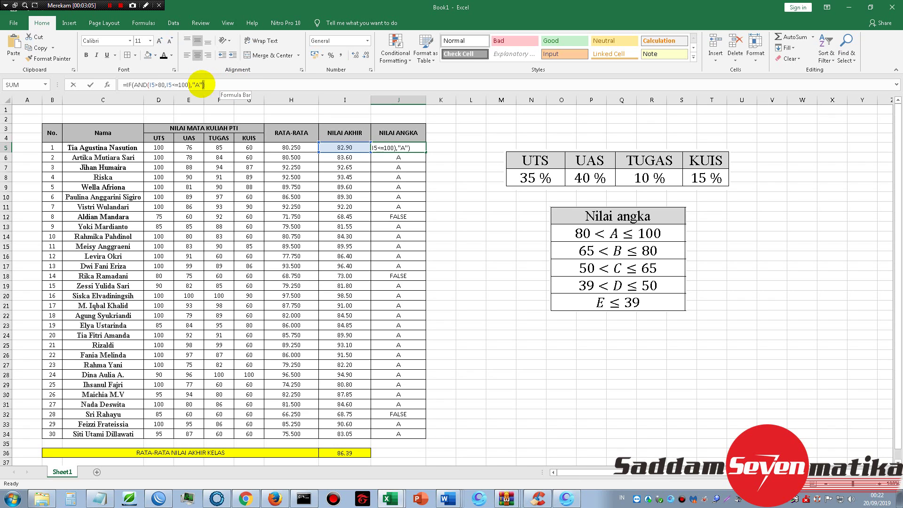
click(167, 84)
click(133, 85)
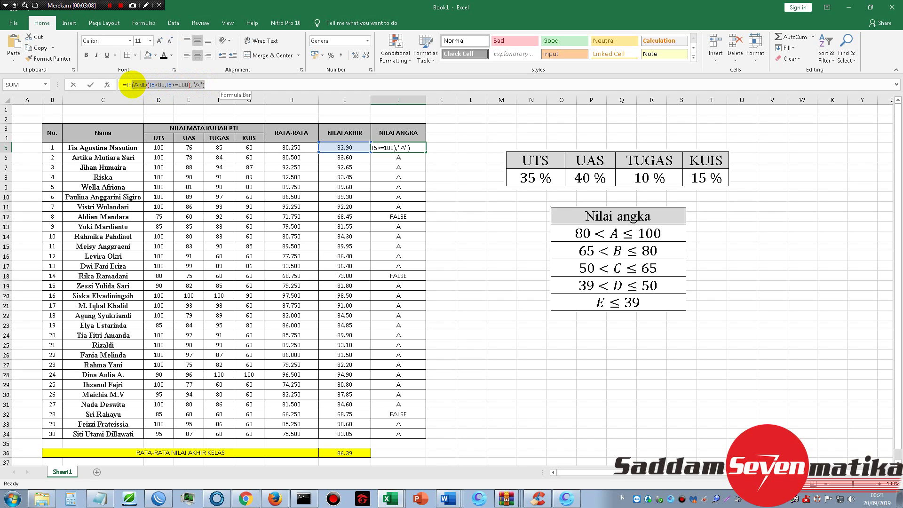
click(128, 84)
drag(128, 85, 202, 94)
key(ctrl+c)
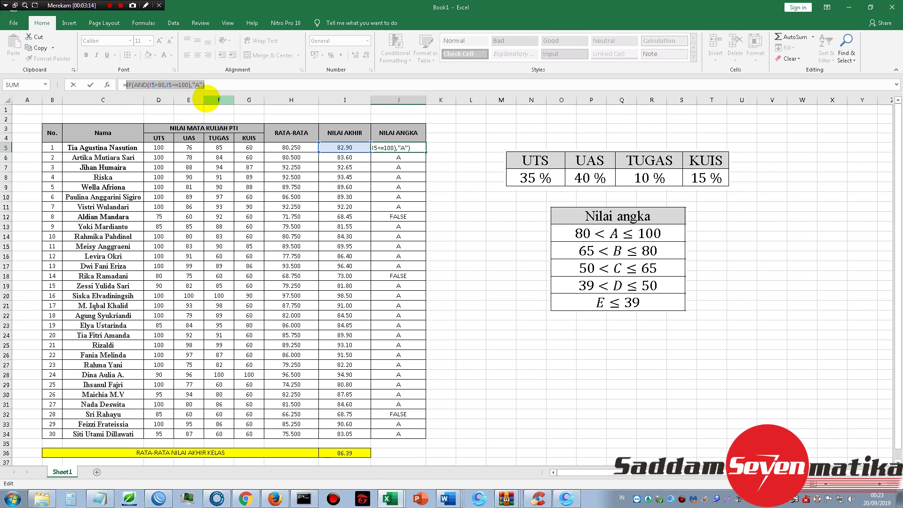
click(209, 85)
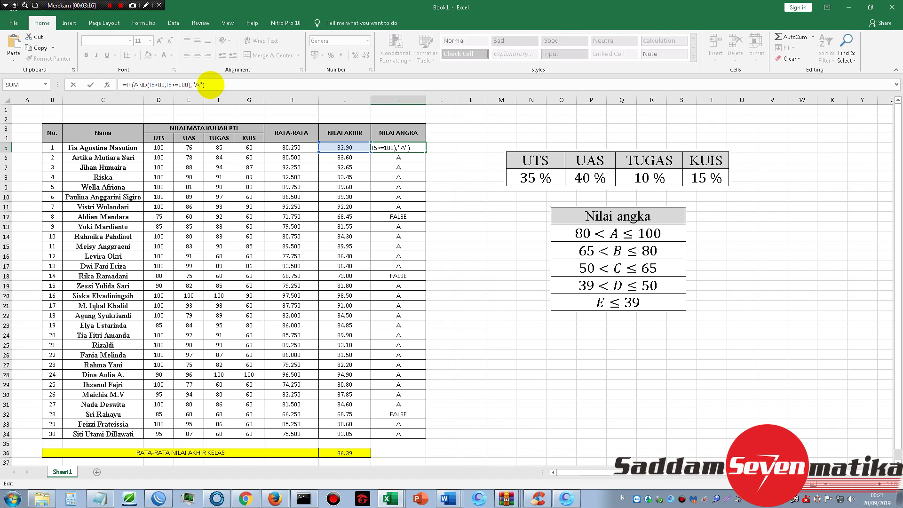
key(BackSpace)
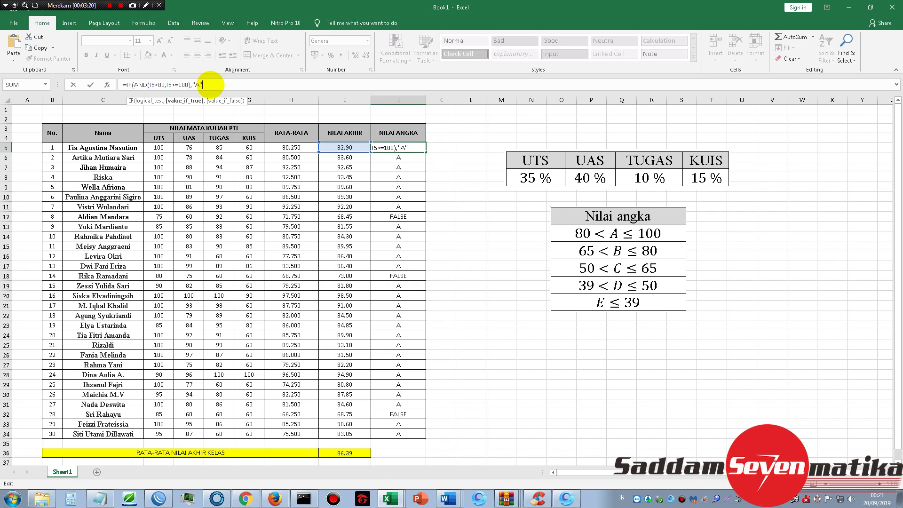
text(,)
key(ctrl+v)
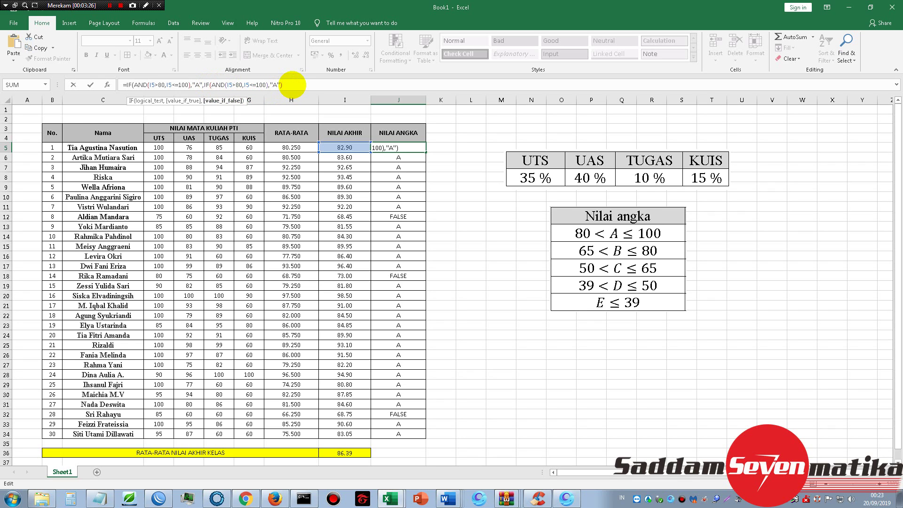
Change the nested second IF in J5 to IF(AND(I5>65,I5<=80),"B", leaving it without its closing parenthesis
key(BackSpace)
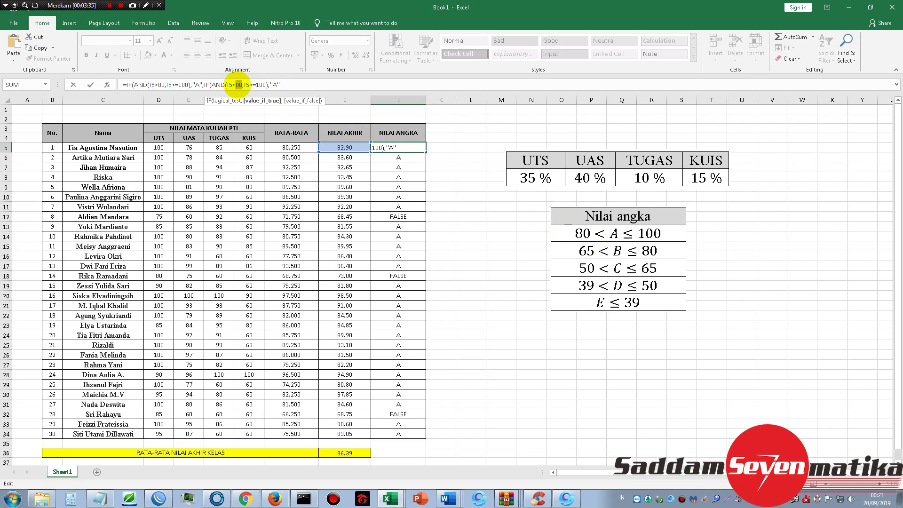
text(65)
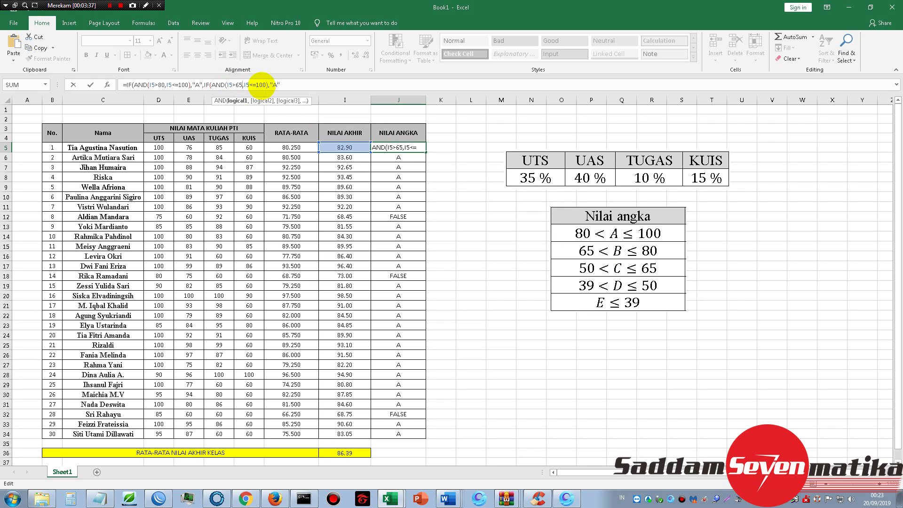
double_click(261, 85)
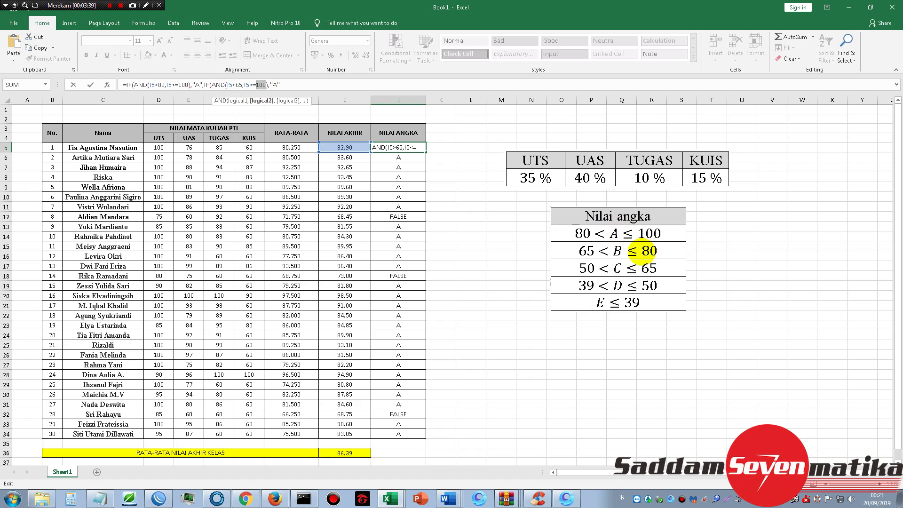
text(80)
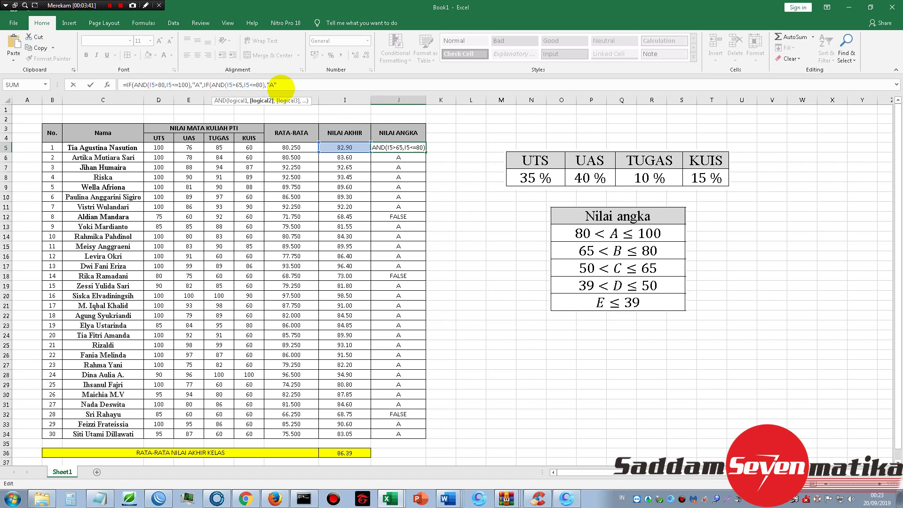
double_click(272, 85)
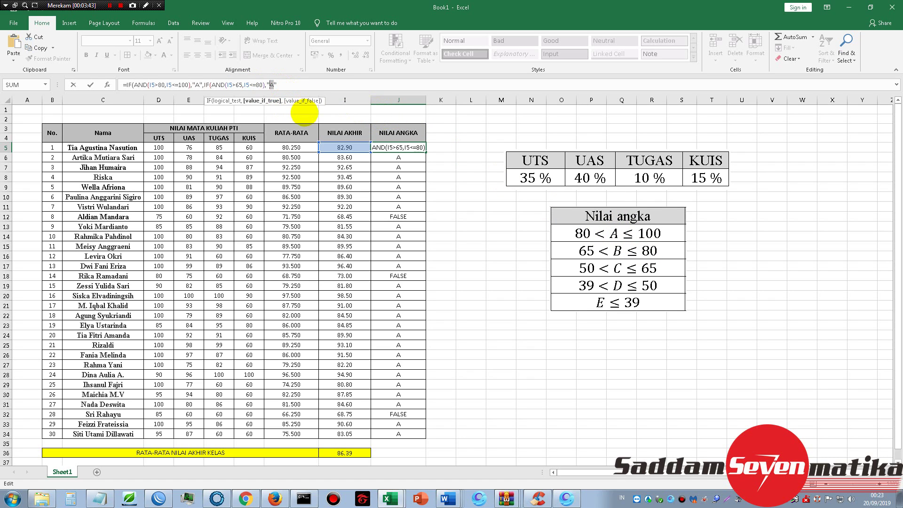
text(B)
Append a third nested condition to the J5 formula, IF(AND(I5>50,I5<=65),"C", based on a copy of the B condition
drag(281, 84, 206, 85)
key(ctrl+c)
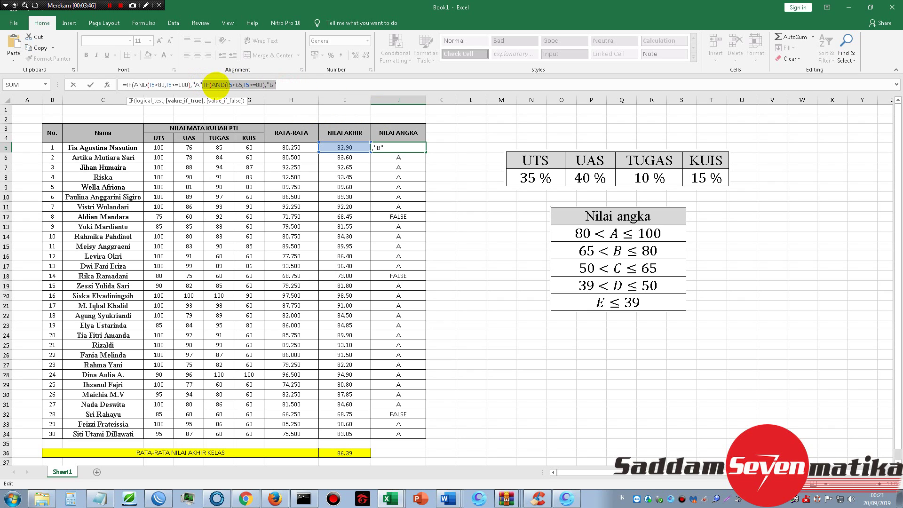
click(295, 85)
text(,)
key(ctrl+v)
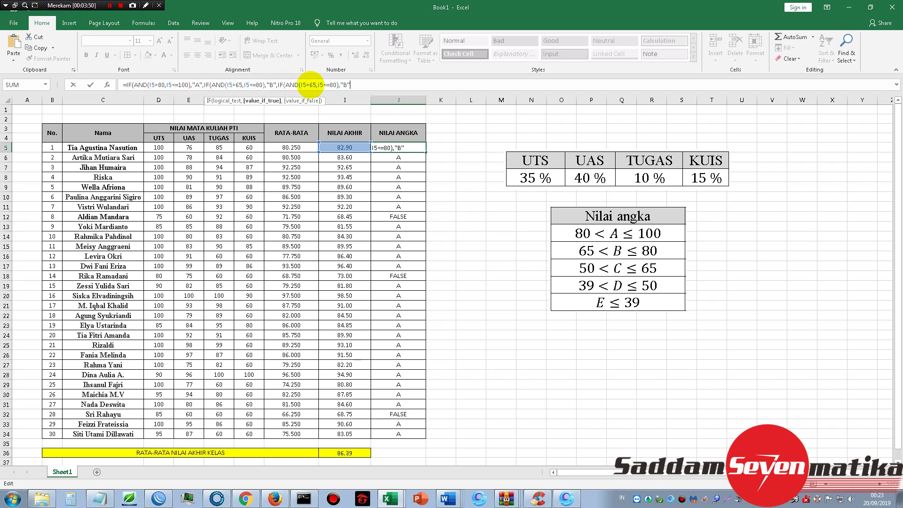
double_click(313, 85)
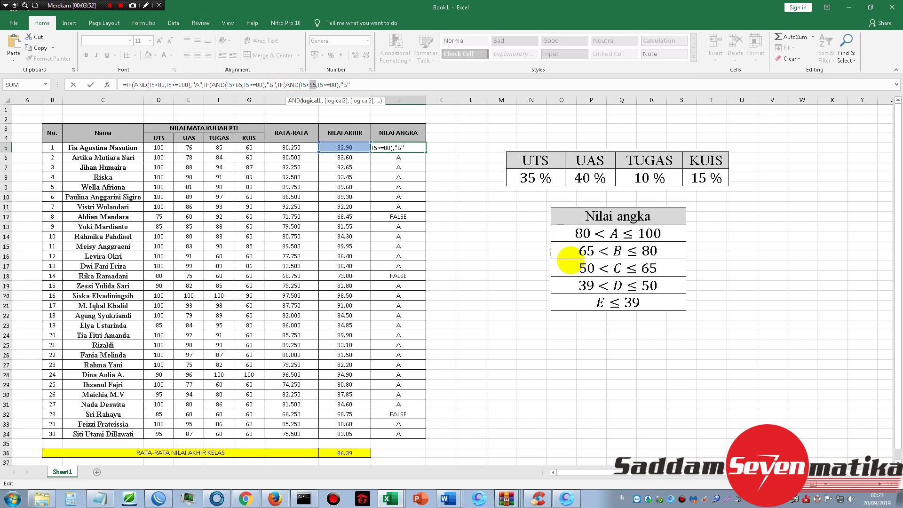
text(50)
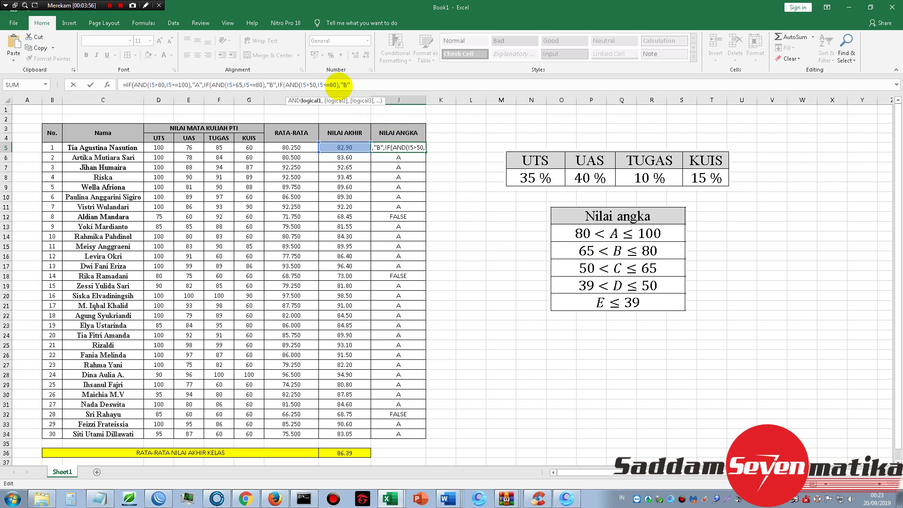
double_click(332, 85)
text(65)
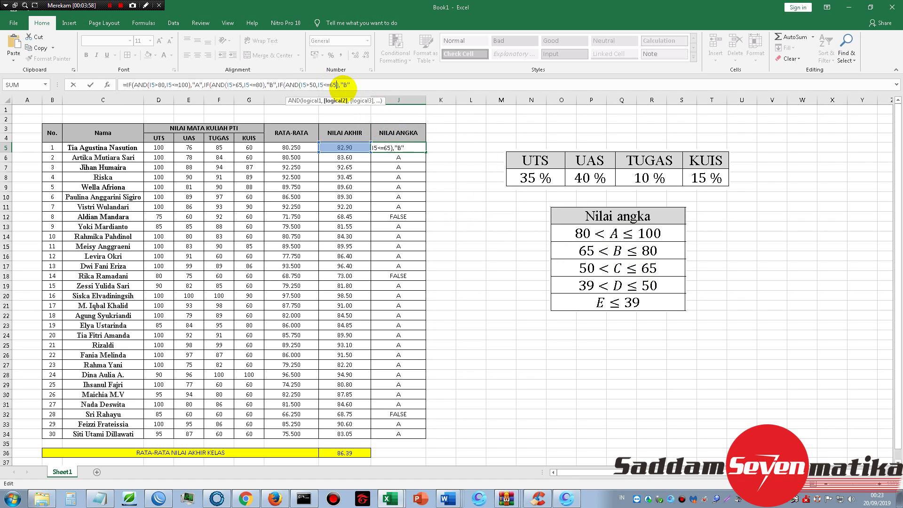
double_click(345, 84)
text(C)
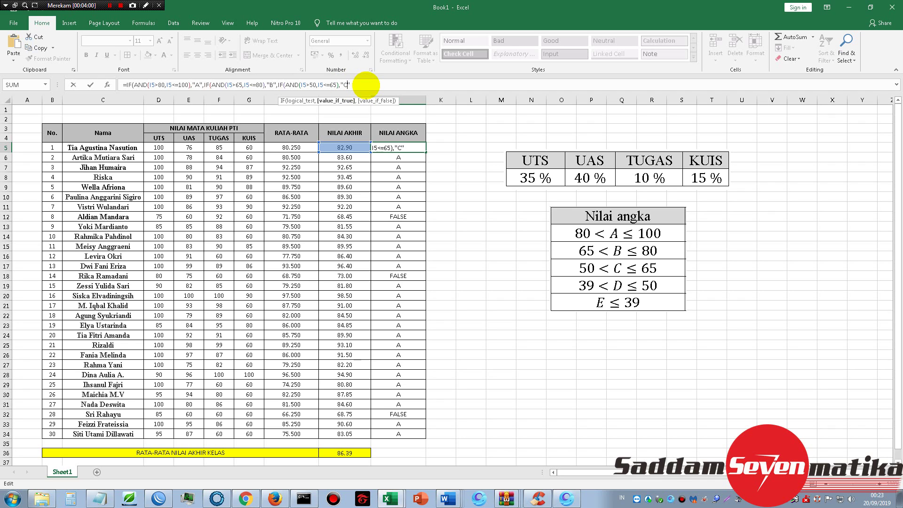
Append a fourth nested condition to the J5 formula, IF(AND(I5>39,I5<=50),"D", based on a copy of the B condition
text(,IF(AND(I5>65,I5<=80),"B")
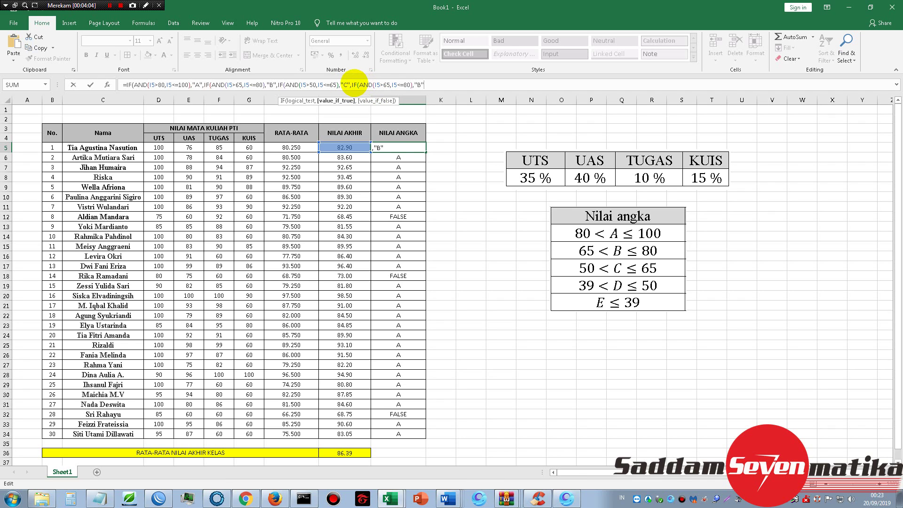
drag(351, 84, 426, 85)
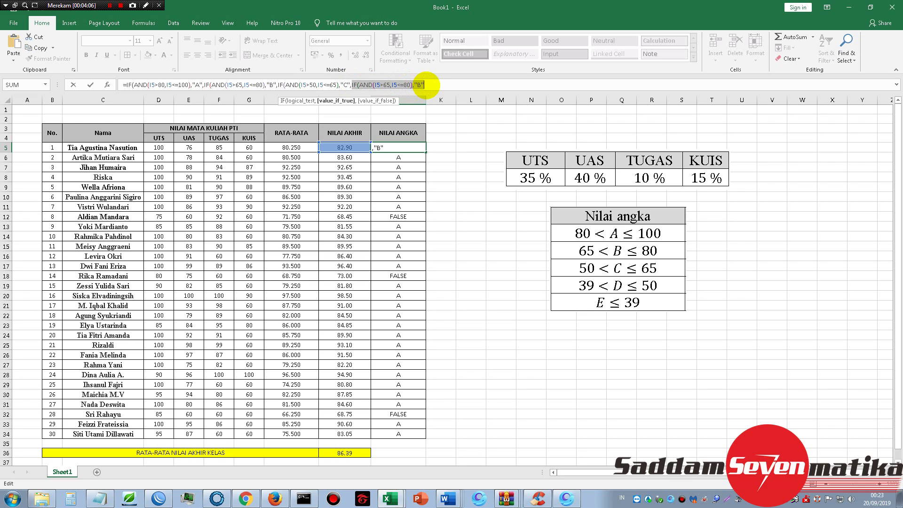
click(420, 85)
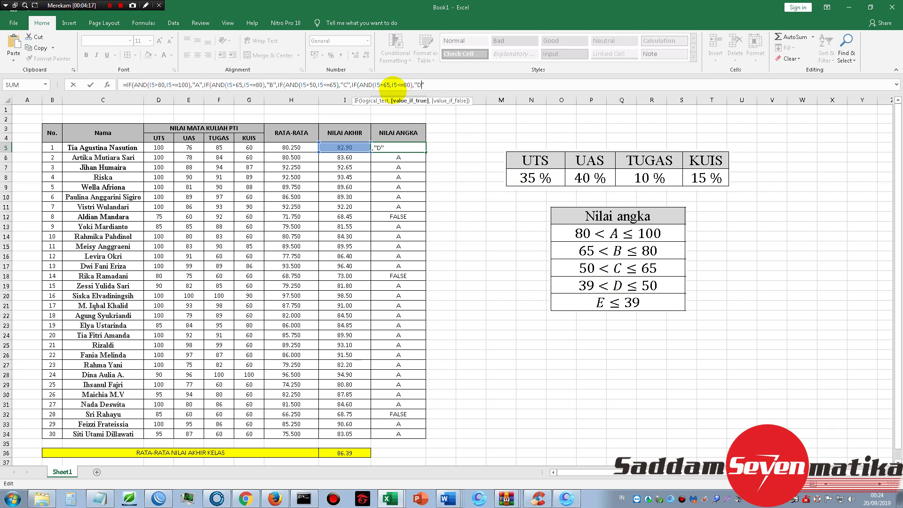
click(387, 85)
double_click(385, 84)
text(3)
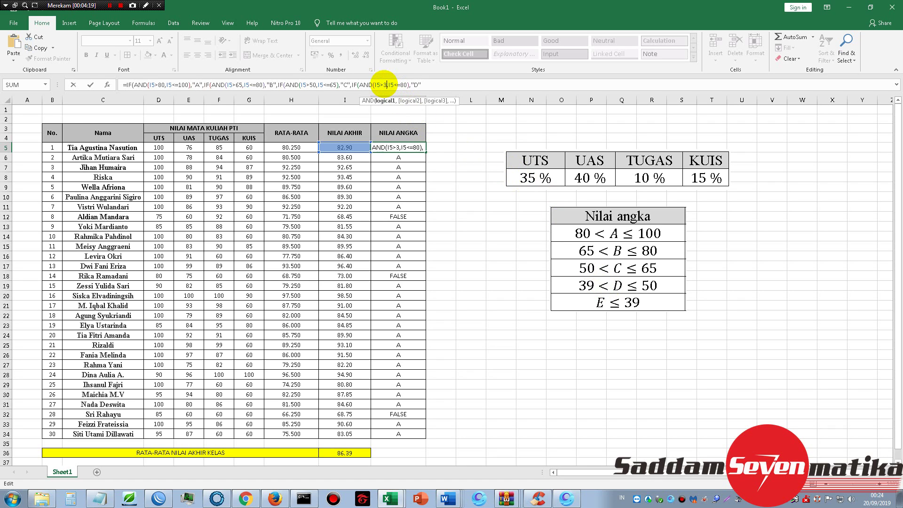
text(9)
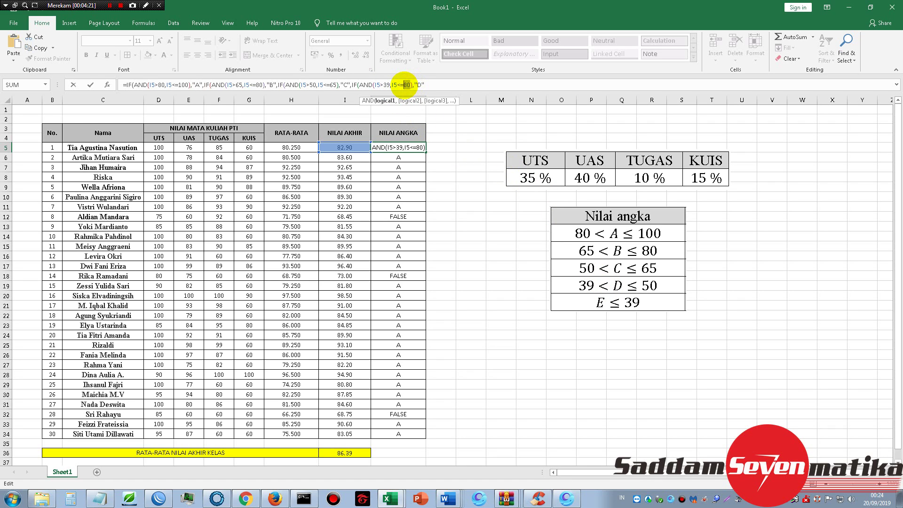
text(0)
Complete the J5 formula with "E" as the final value-if-false and four closing parentheses, and enter it
click(428, 84)
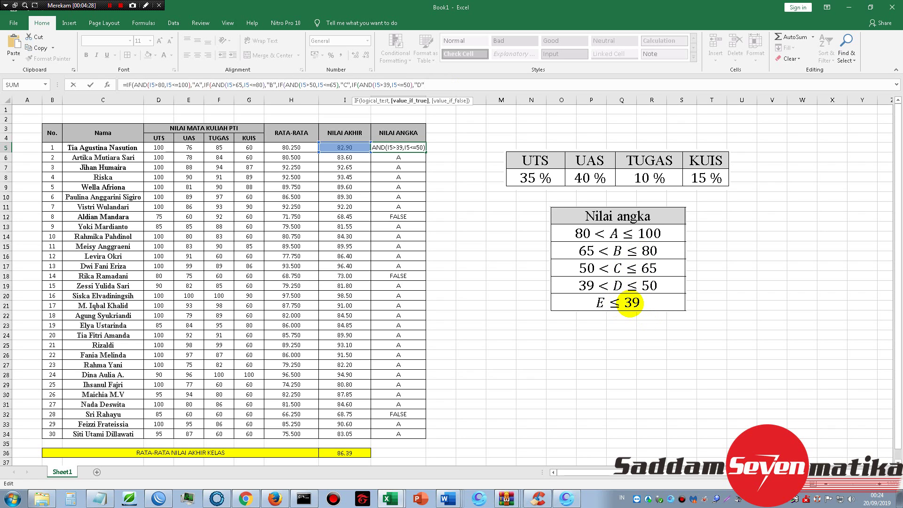
text(,)
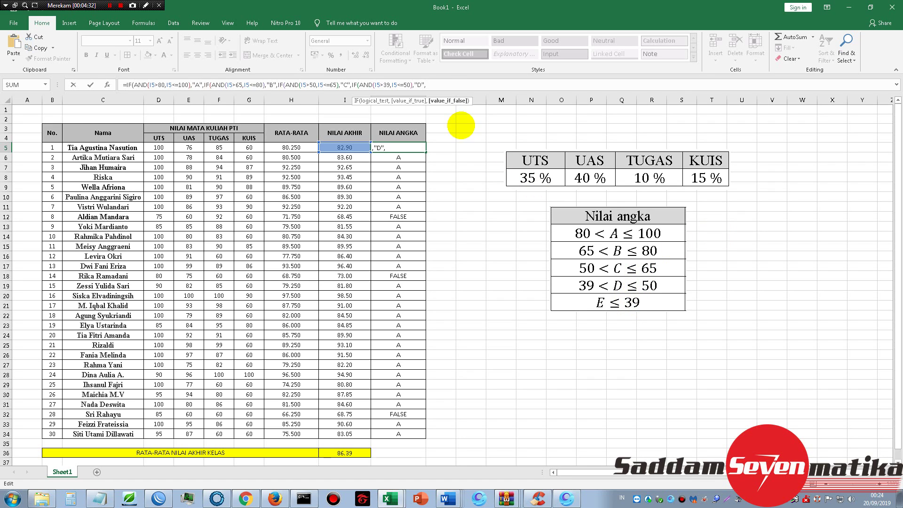
drag(422, 85, 128, 89)
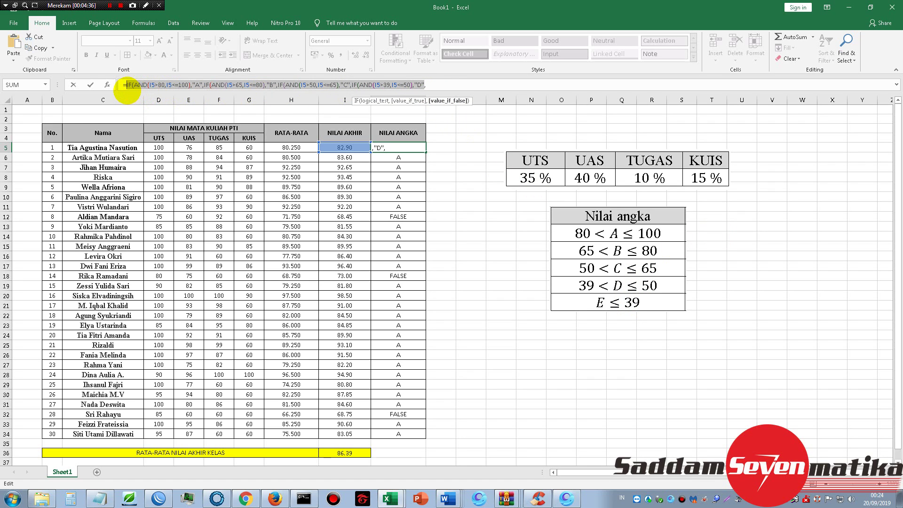
click(428, 84)
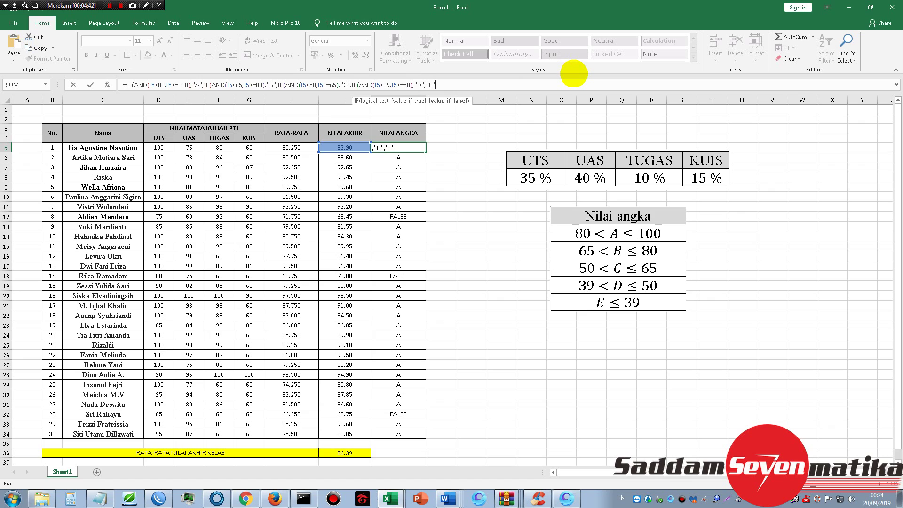
text(,"E"))
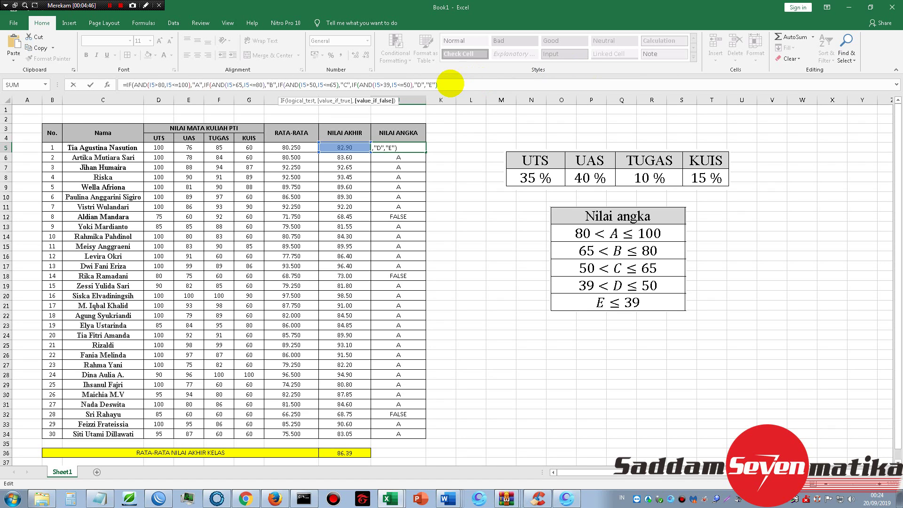
click(436, 85)
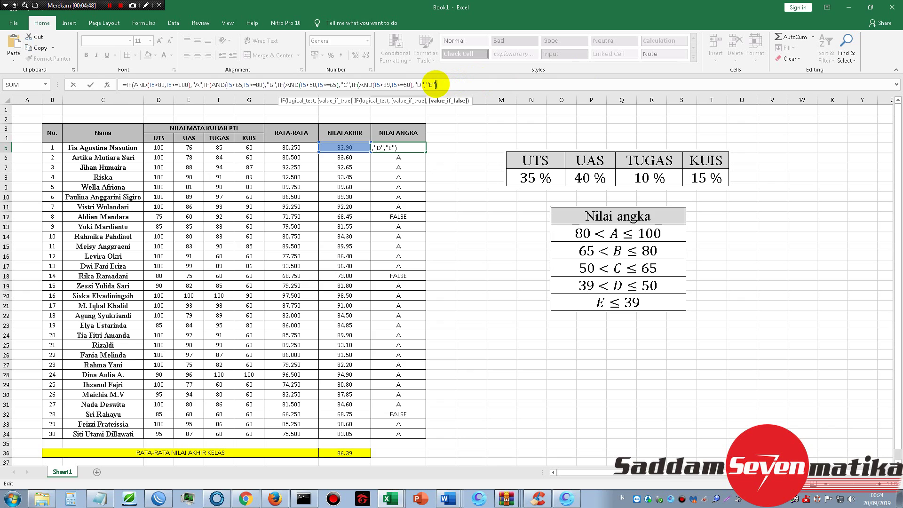
click(132, 85)
click(444, 85)
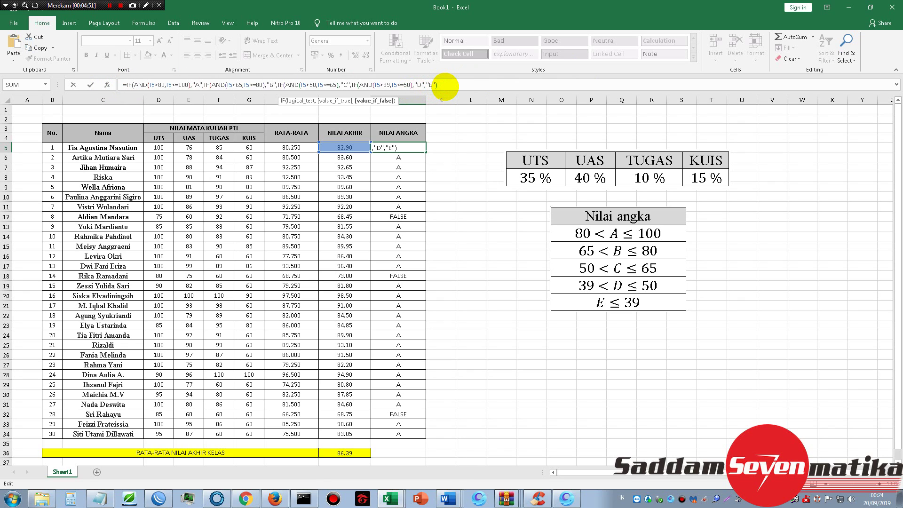
text())
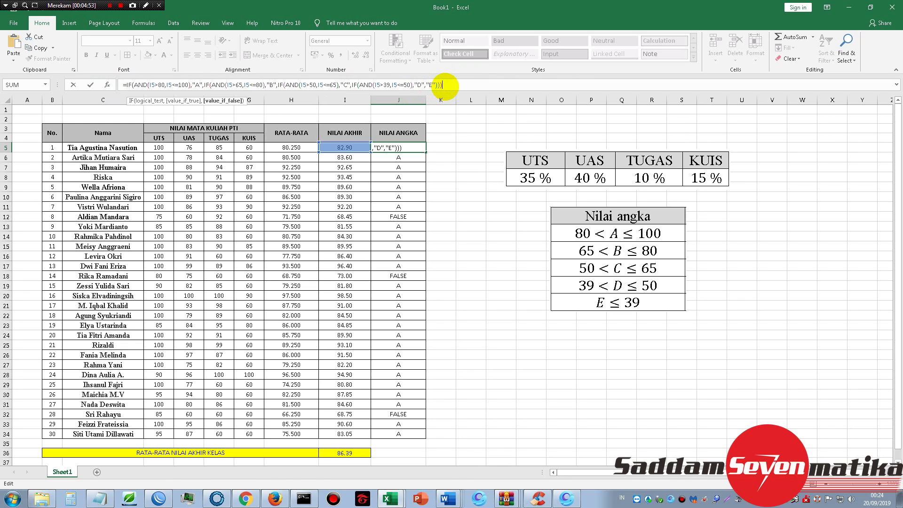
text())
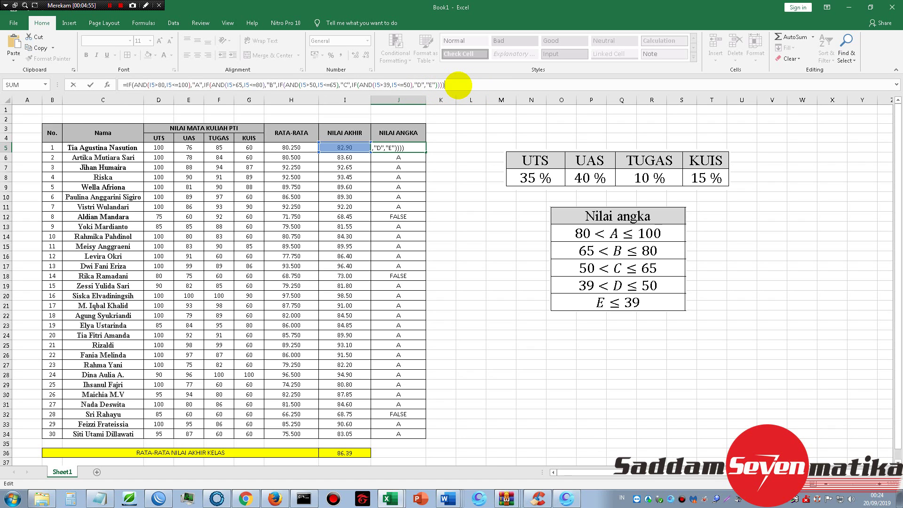
key(Return)
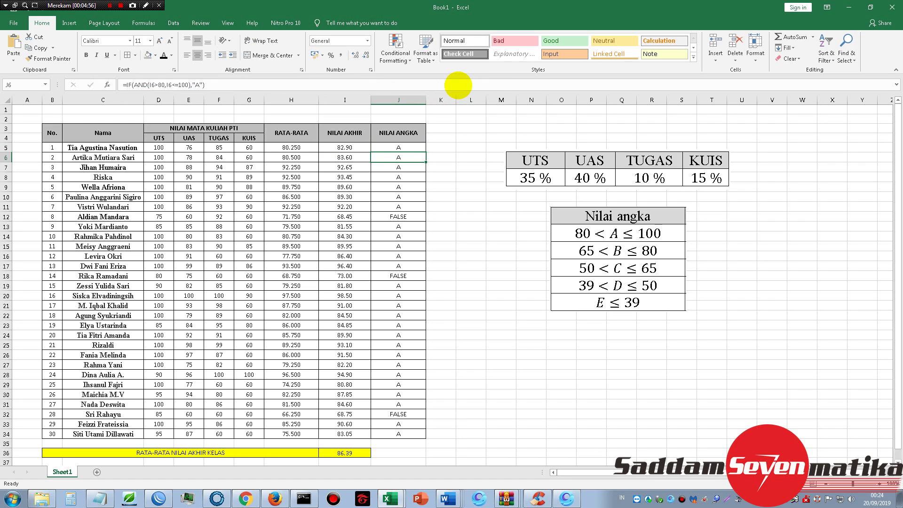
Fill the completed grade formula from J5 down the NILAI ANGKA column to J34
click(402, 148)
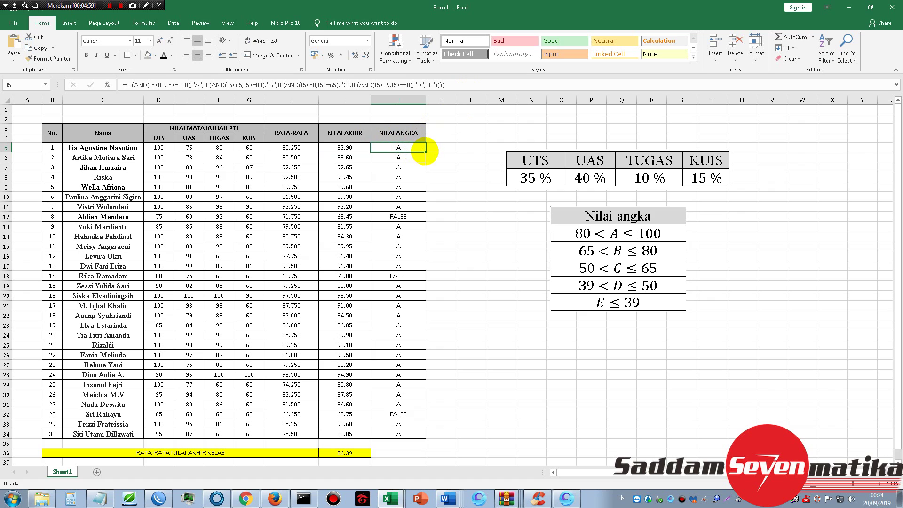
drag(426, 152, 408, 433)
click(476, 338)
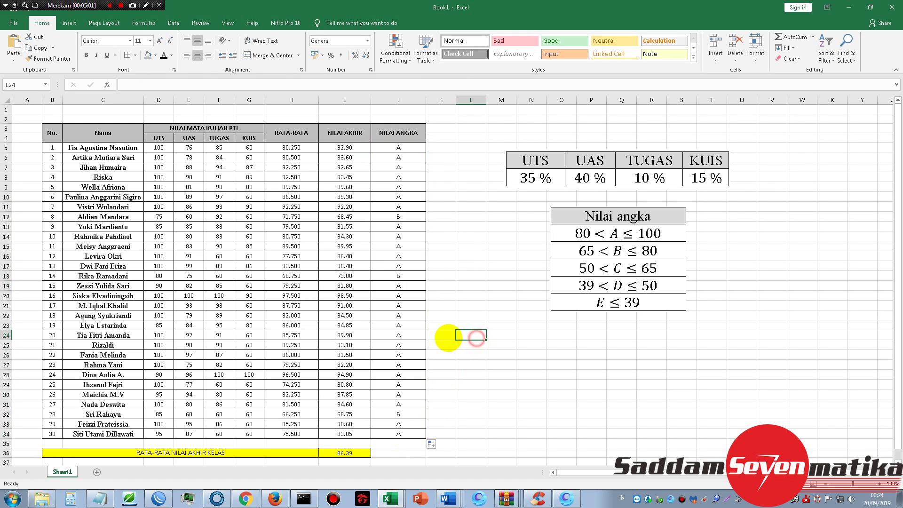
Check the grade formulas in J18 and J5 and compare the final score and letter grade in row 32
click(401, 276)
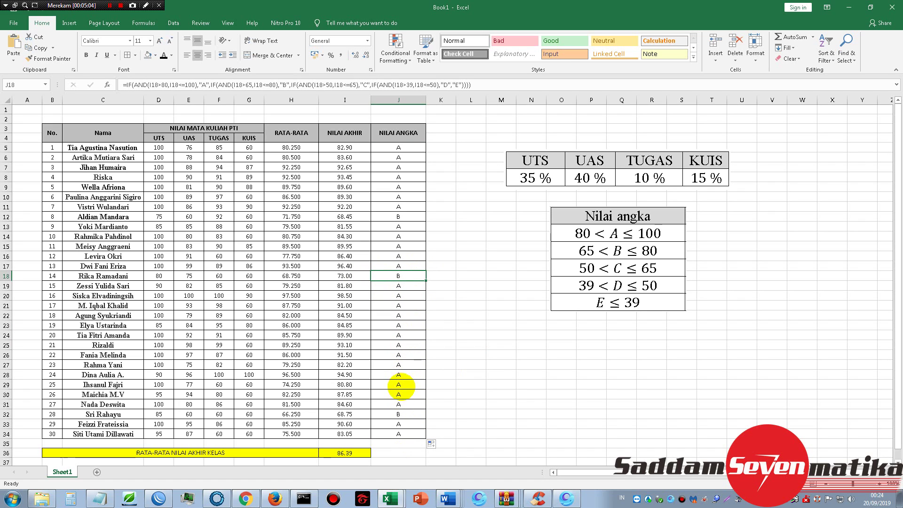
click(480, 356)
click(352, 414)
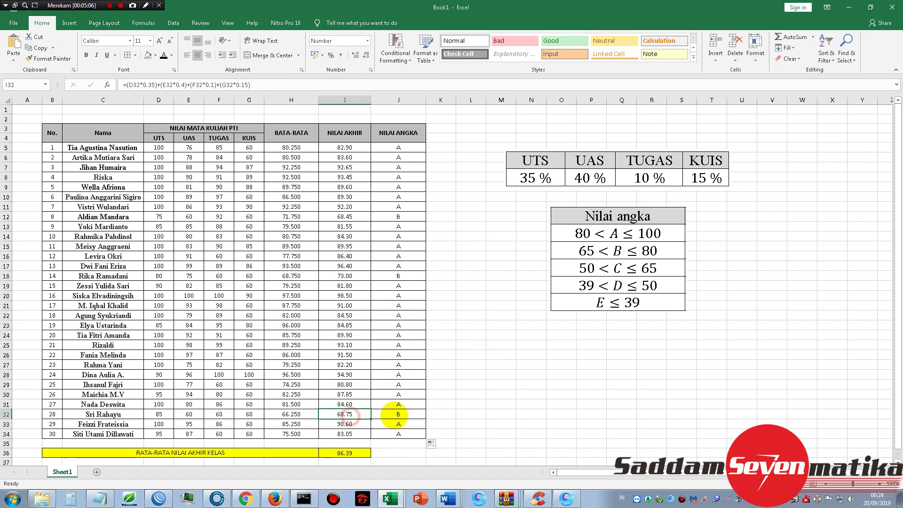
click(399, 415)
click(471, 391)
click(402, 149)
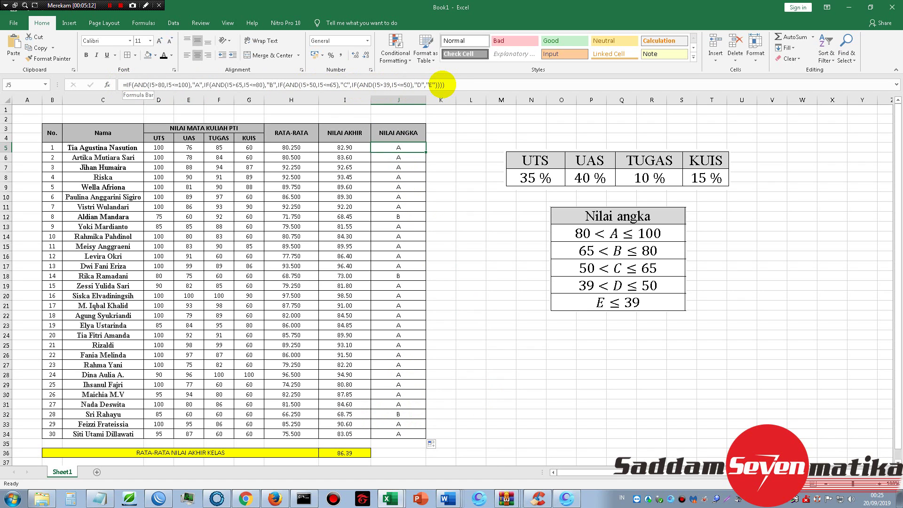
click(512, 267)
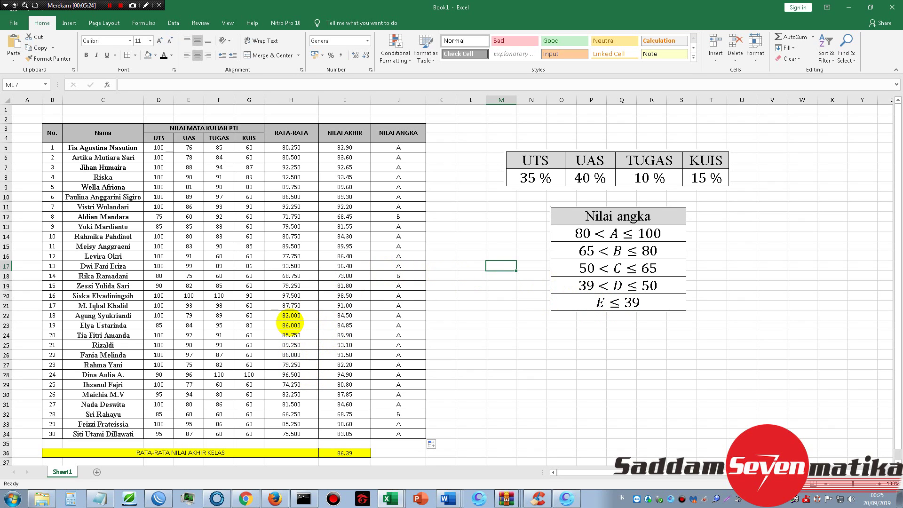
Test the E grade by overwriting the NILAI AKHIR score in I9 with 20
click(292, 187)
click(343, 187)
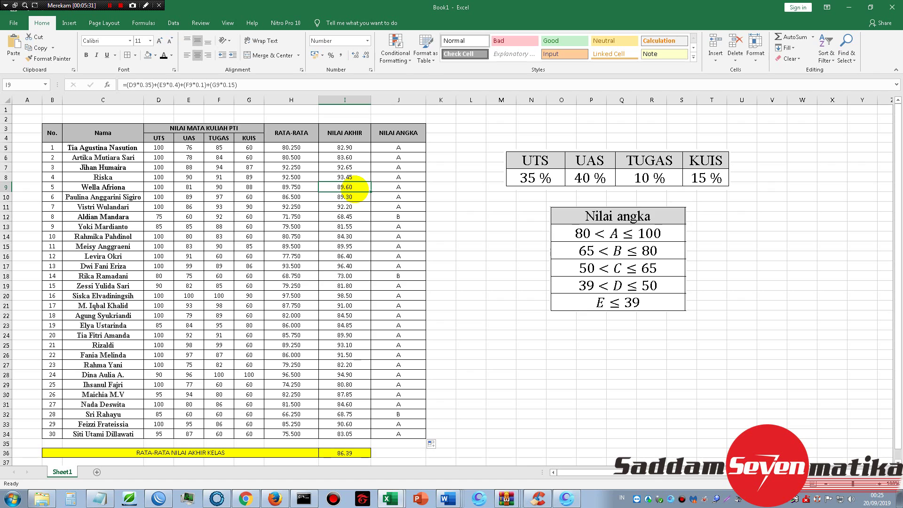
text(20)
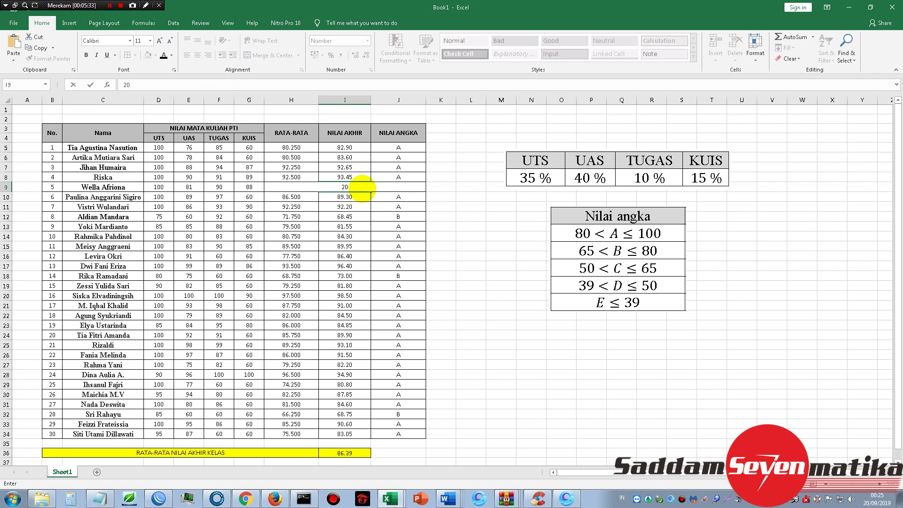
key(Return)
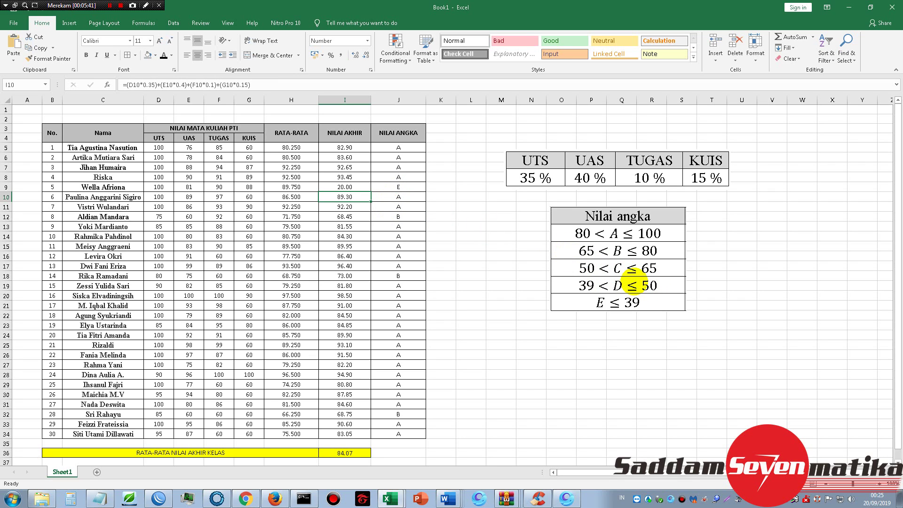
Test the C and D grade boundary by entering 50.5 and then 50 as the NILAI AKHIR score in I9
click(345, 187)
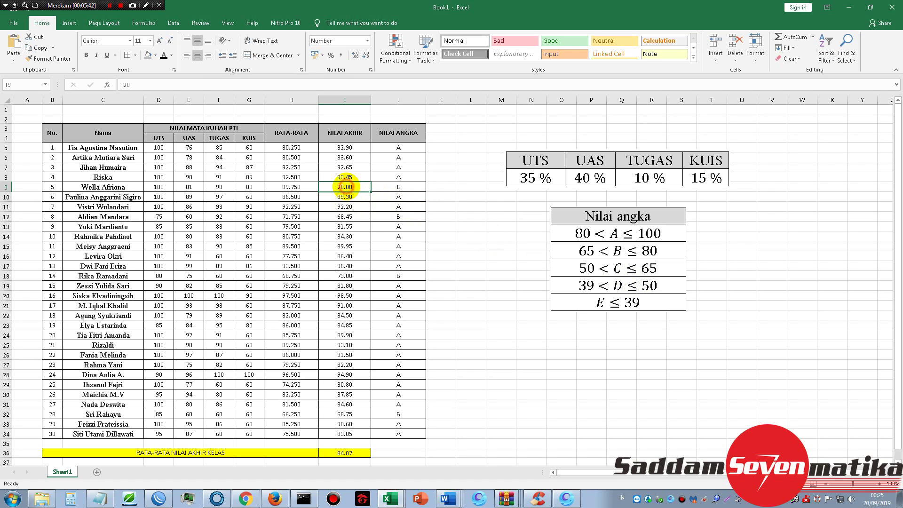
text(50.5)
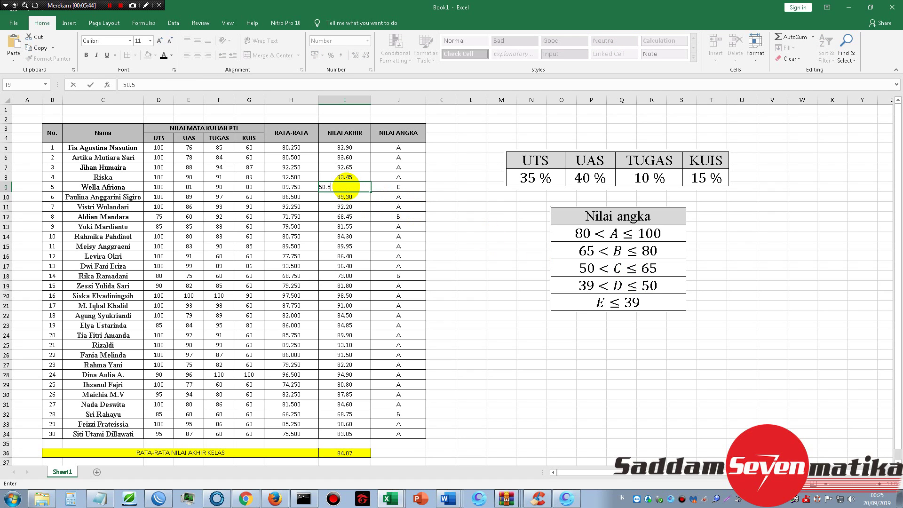
key(Return)
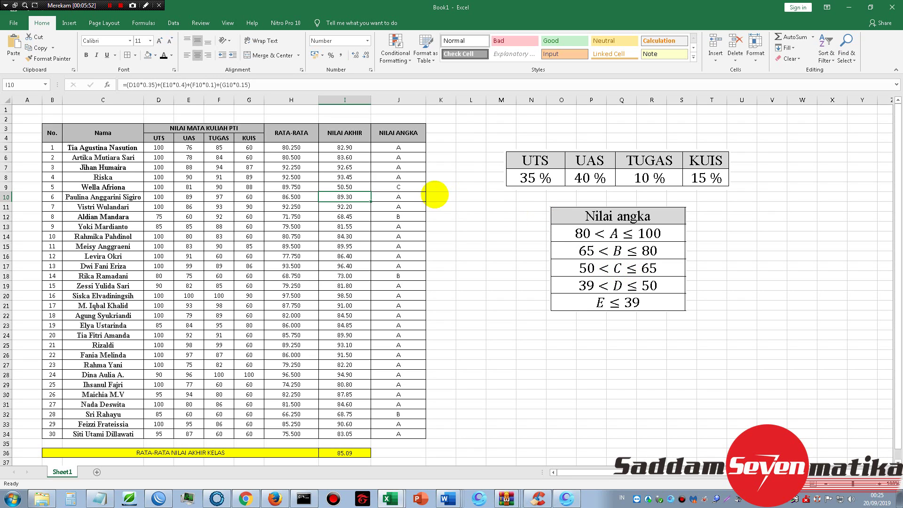
click(350, 187)
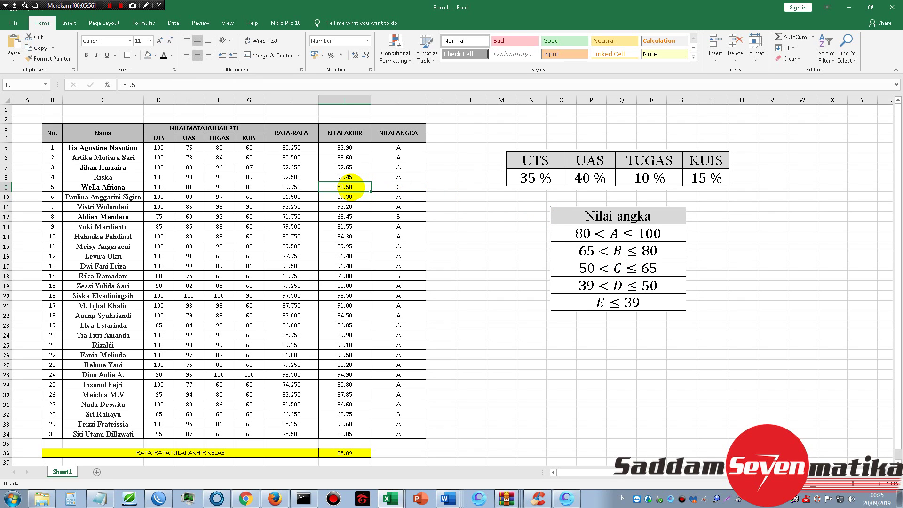
text(50)
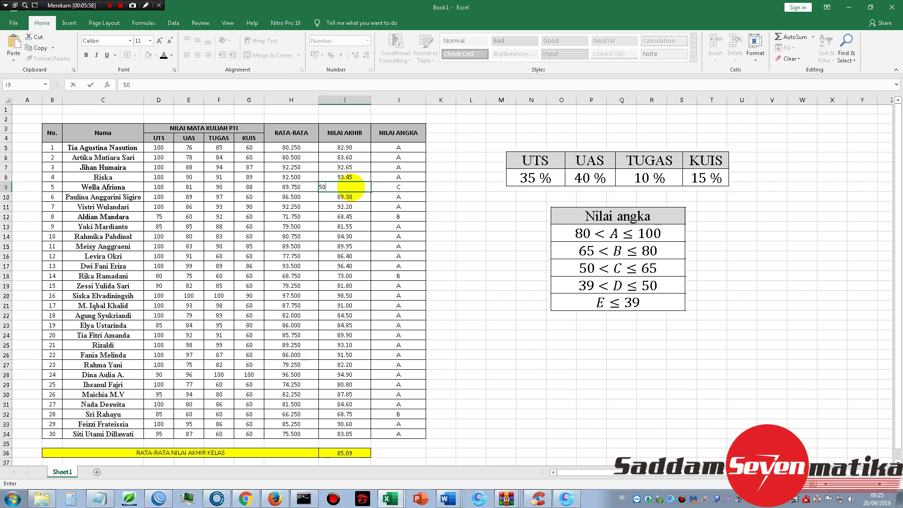
key(Return)
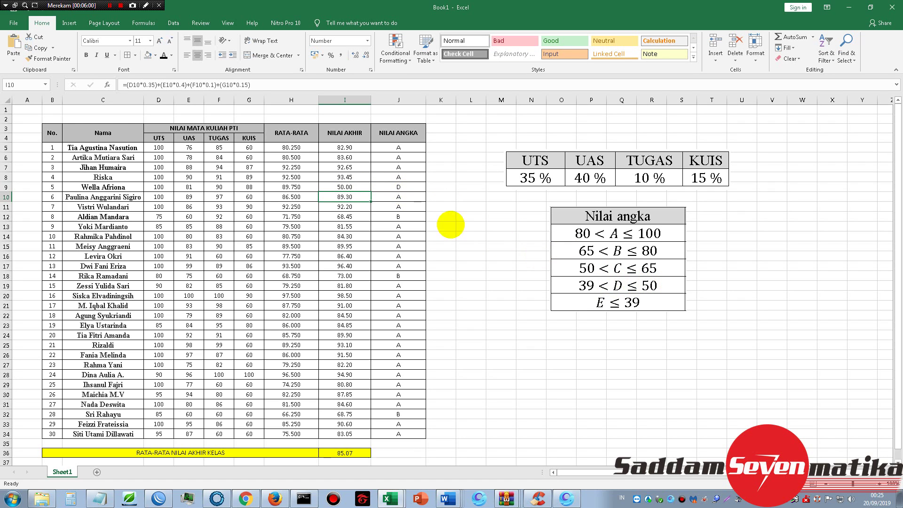
Undo the three test scores in I9 to bring back its original weighted-score formula
key(ctrl+z)
key(ctrl+z)
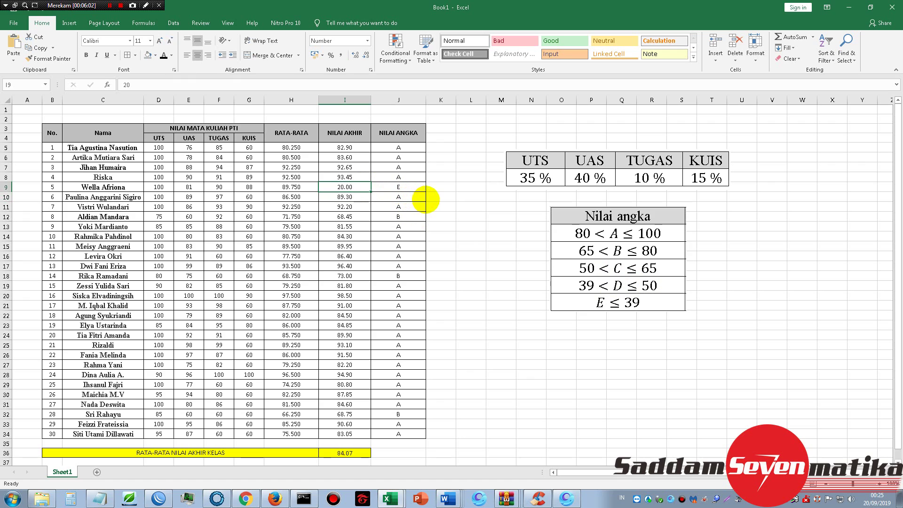
key(ctrl+z)
click(464, 189)
click(479, 257)
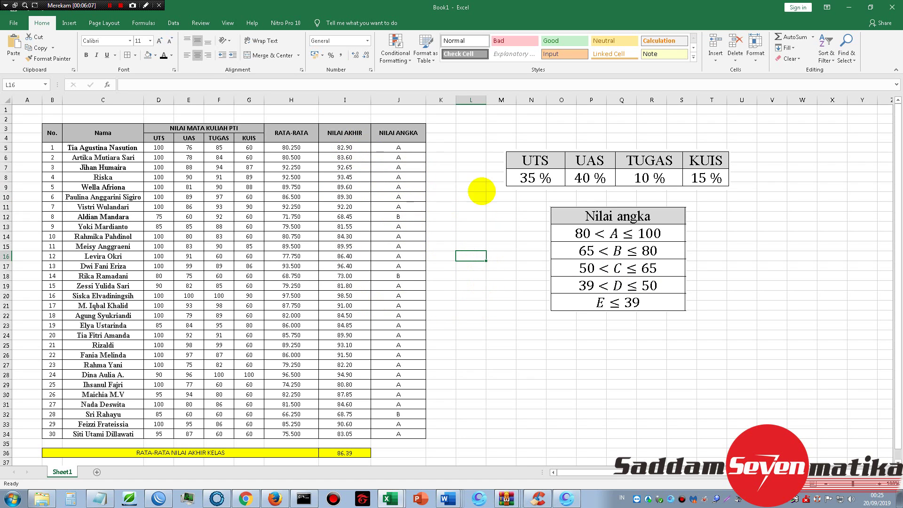
Examine the nested IF and AND formulas in J5 and J6, including their separators and closing parentheses
click(397, 148)
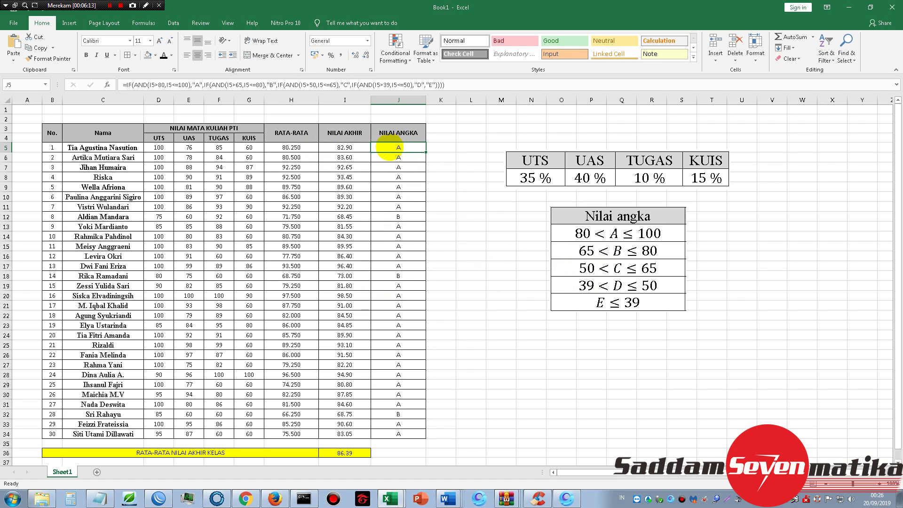
click(166, 85)
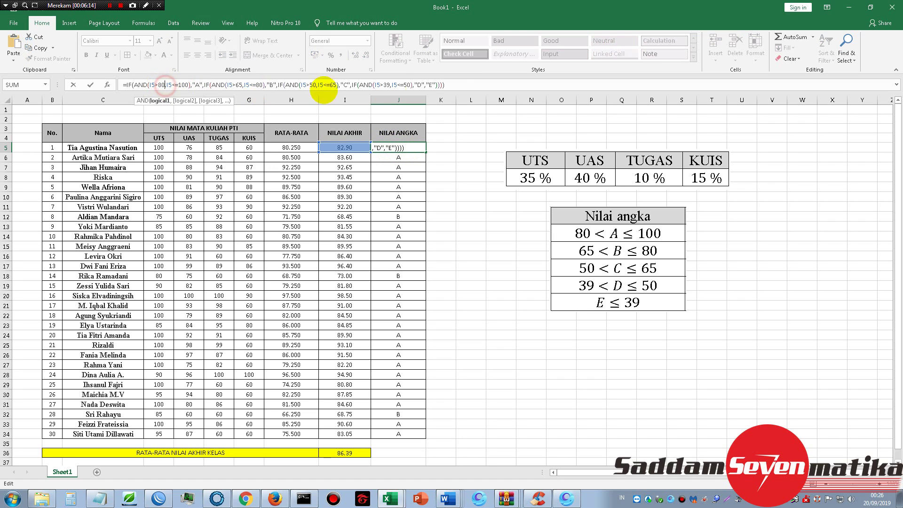
click(452, 84)
key(Return)
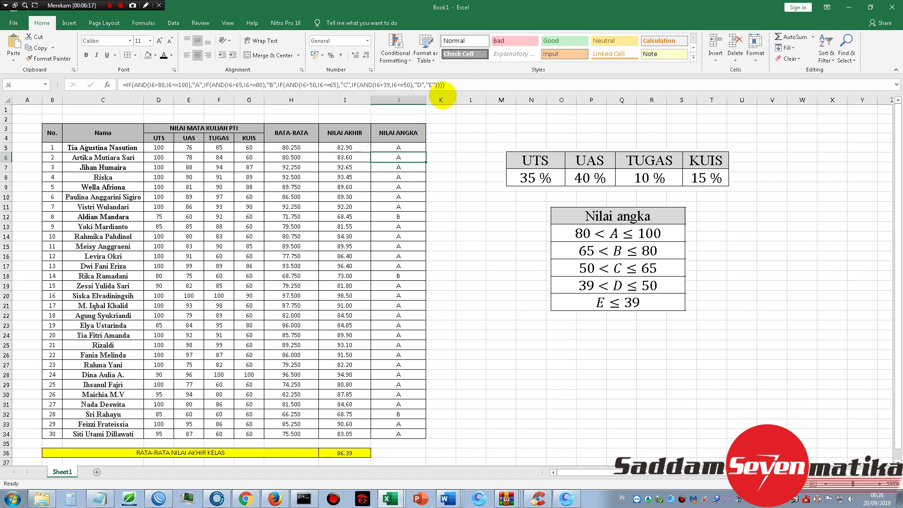
click(401, 146)
click(466, 88)
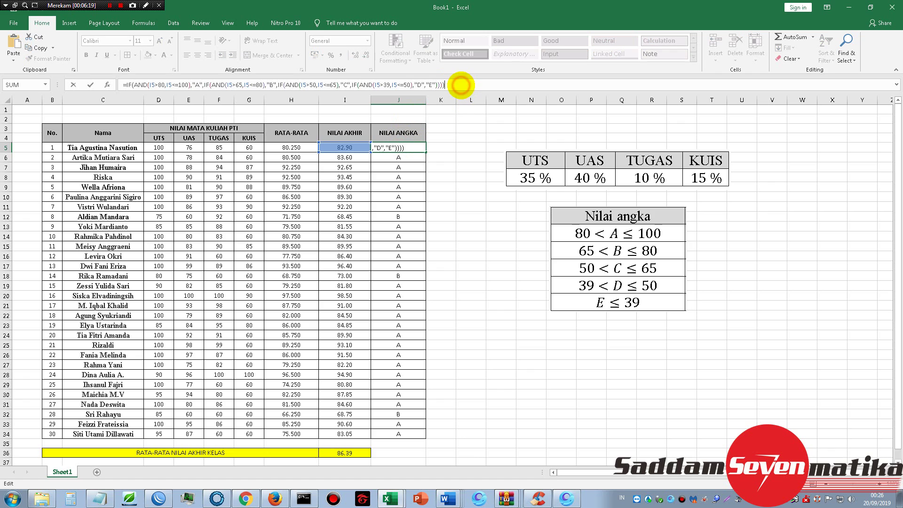
key(Return)
click(452, 82)
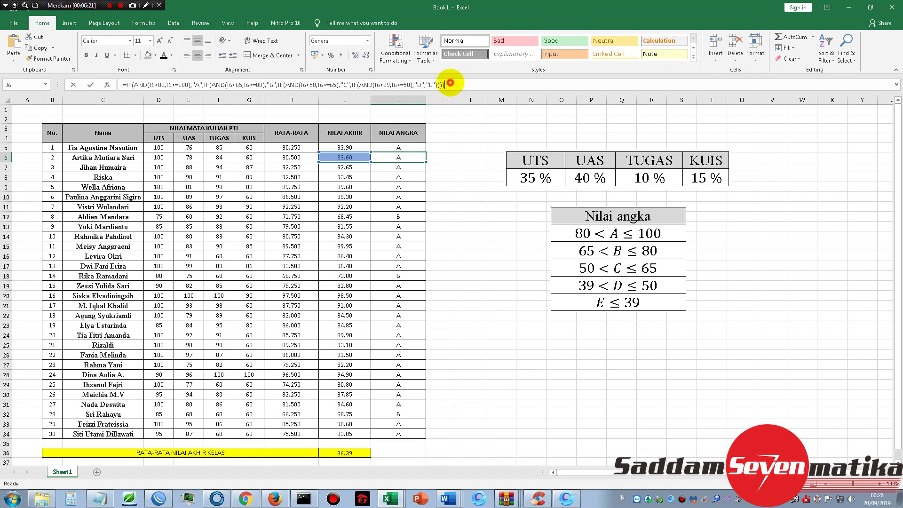
key(Return)
Replace the commas in the A condition of the J7 formula with semicolons, up to the second IF: AND(I7>80;I7<=100);"A";
click(414, 82)
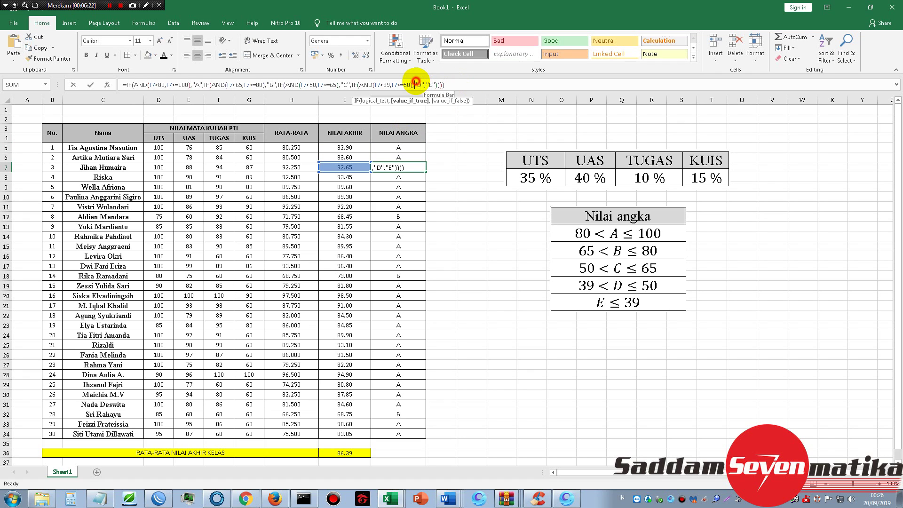
click(160, 85)
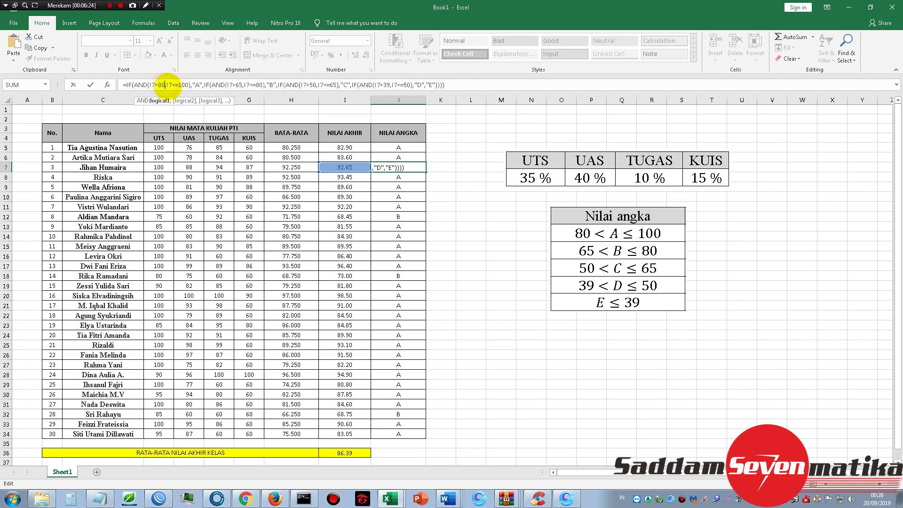
key(BackSpace)
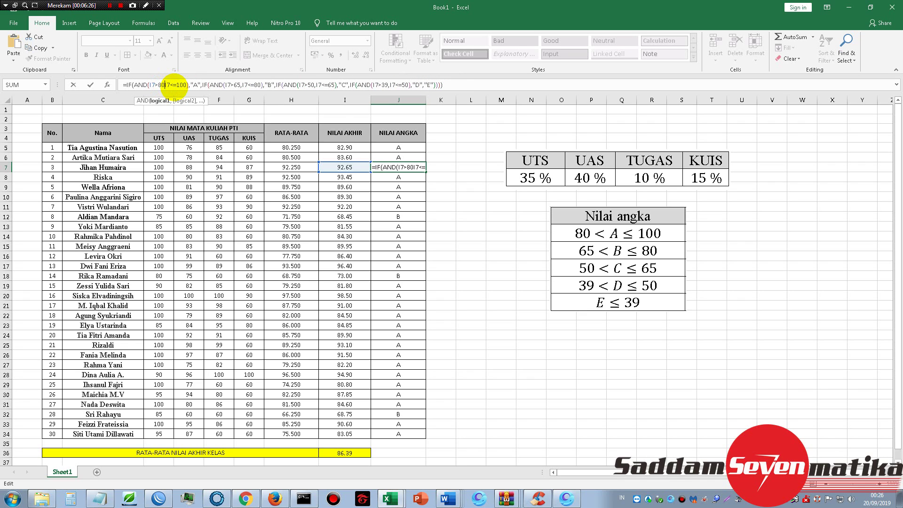
text(;)
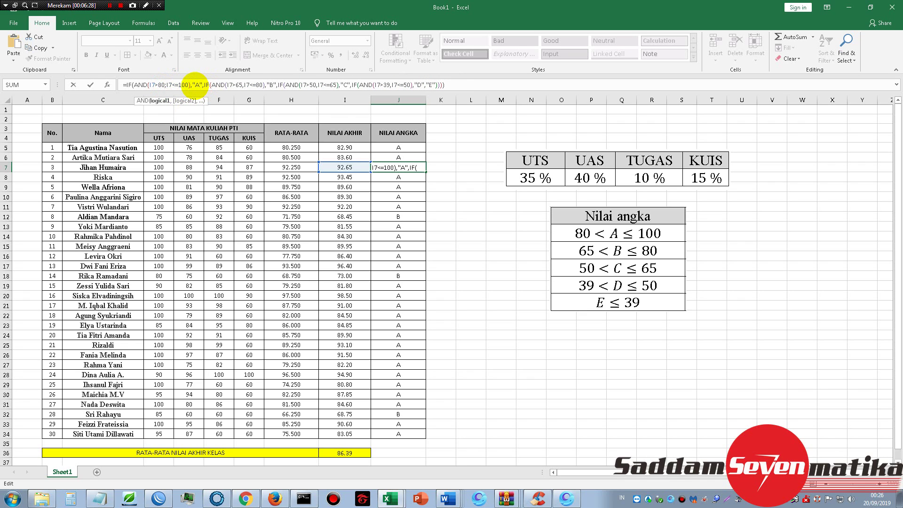
click(192, 85)
key(Delete)
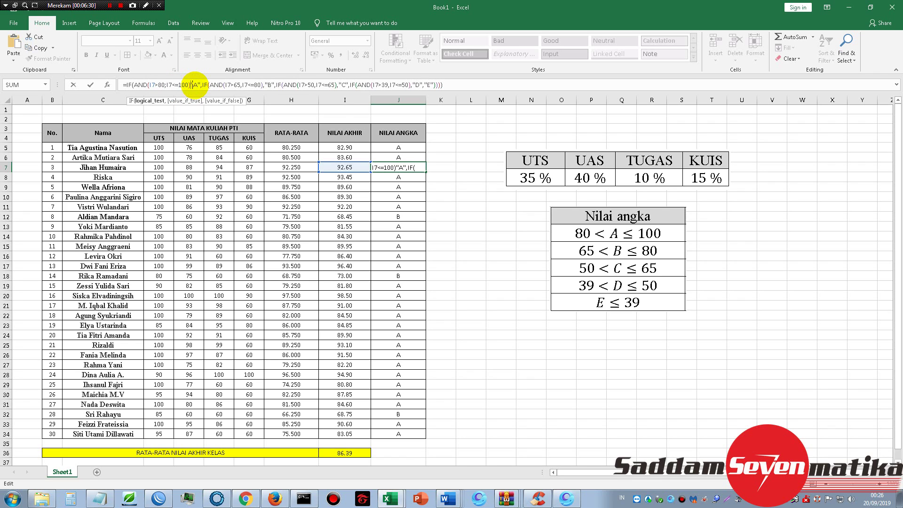
text(;)
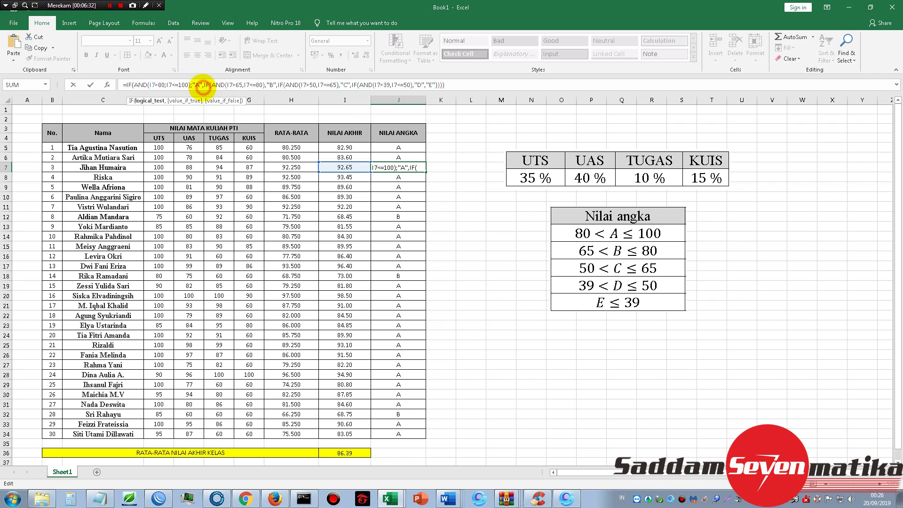
click(203, 86)
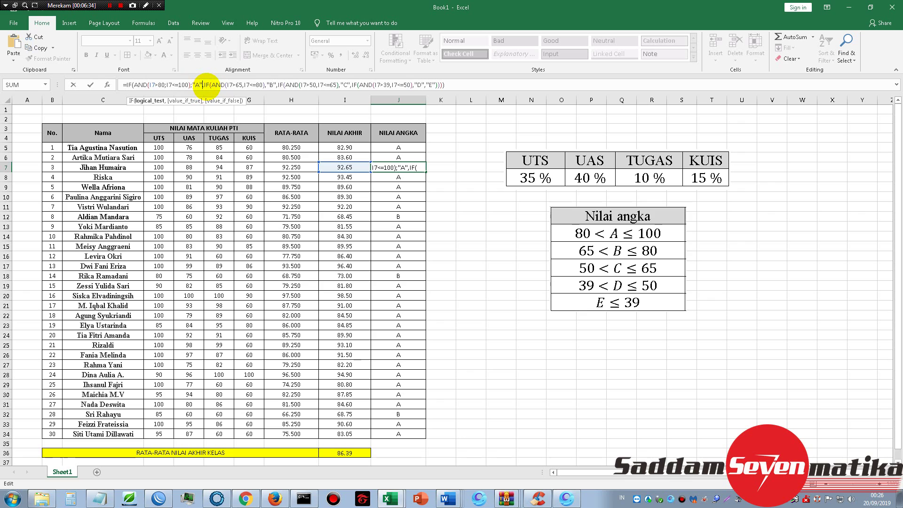
key(Delete)
text(;)
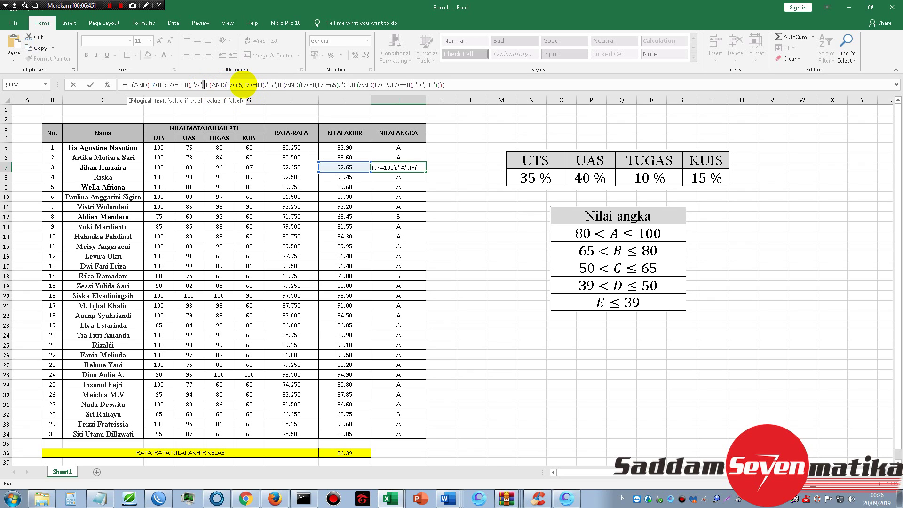
Replace the commas in the B condition of the J7 formula with semicolons: AND(I7>65;I7<=80);"B";
click(243, 85)
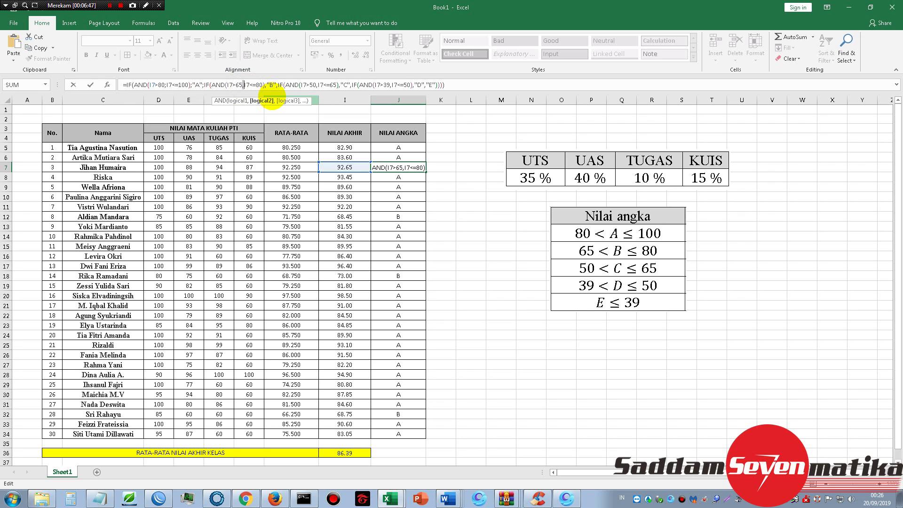
click(266, 85)
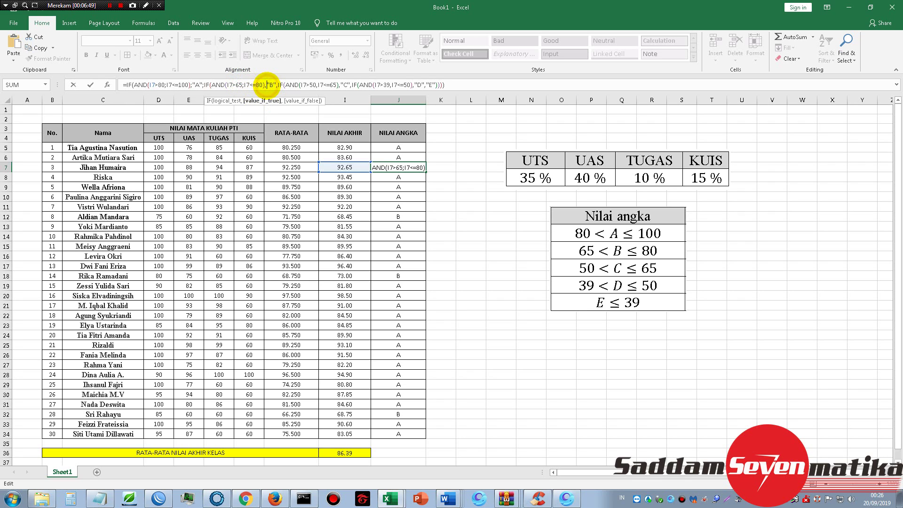
key(BackSpace)
text(;)
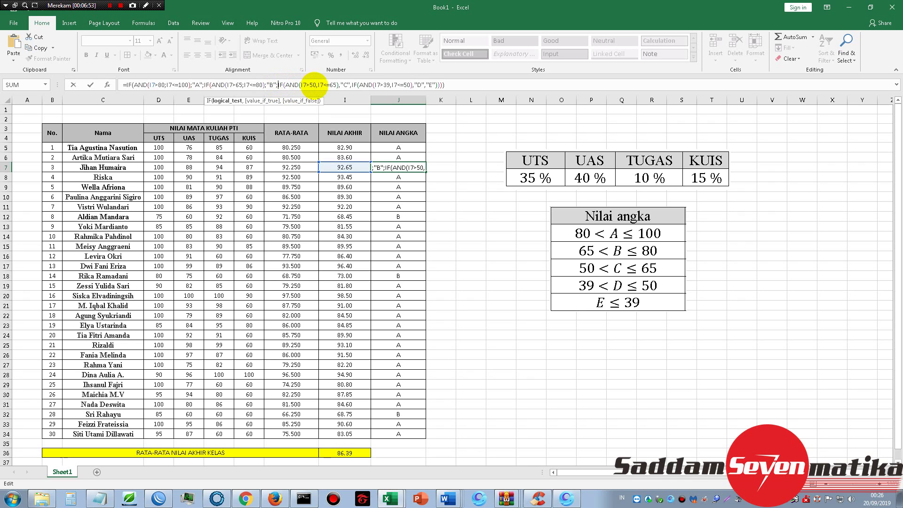
Replace the commas in the C condition of the J7 formula with semicolons: AND(I7>50;I7<=65);"C";
key(BackSpace)
text(;)
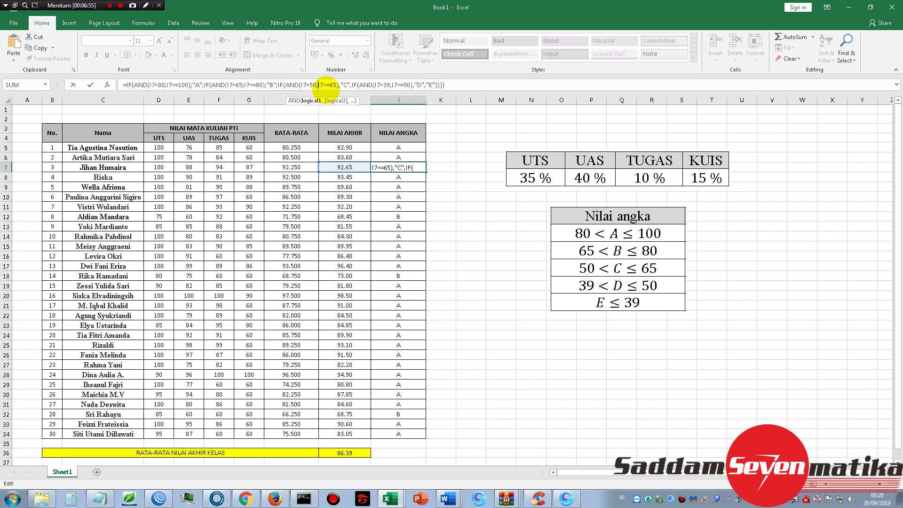
click(365, 86)
click(350, 84)
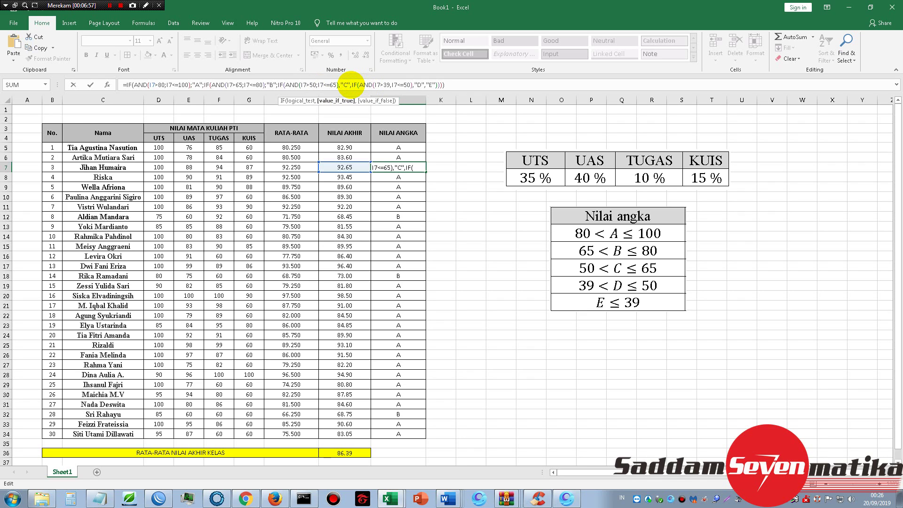
key(BackSpace)
text(;)
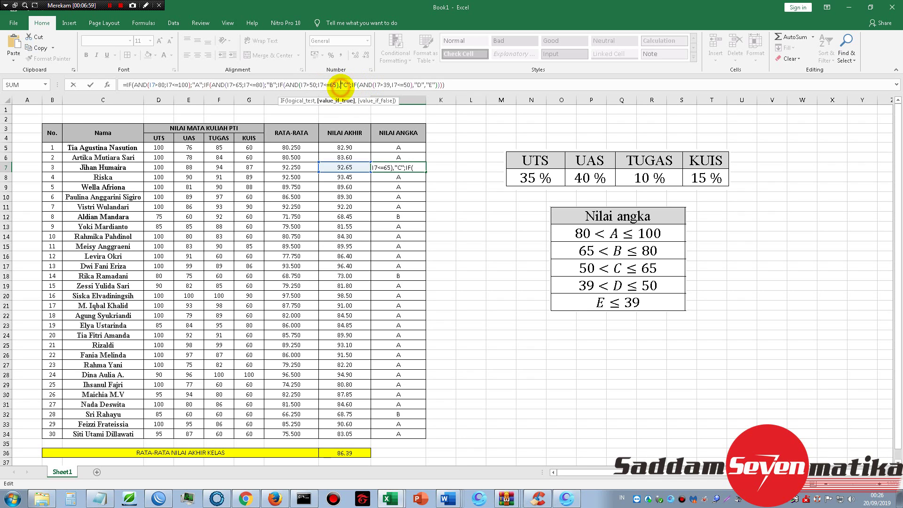
key(BackSpace)
text(;)
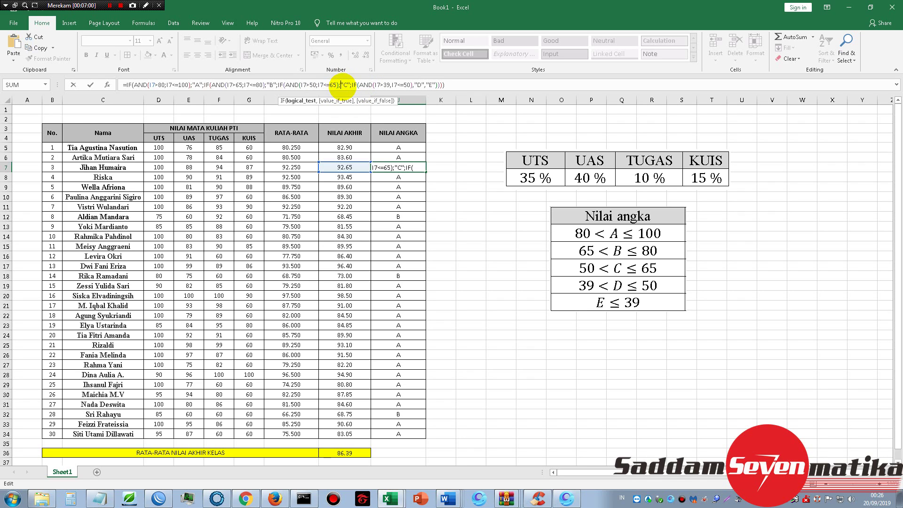
Replace the commas in the D and E part of the J7 formula with semicolons: AND(I7>39;I7<=50);"D";"E"
click(390, 86)
key(BackSpace)
text(;)
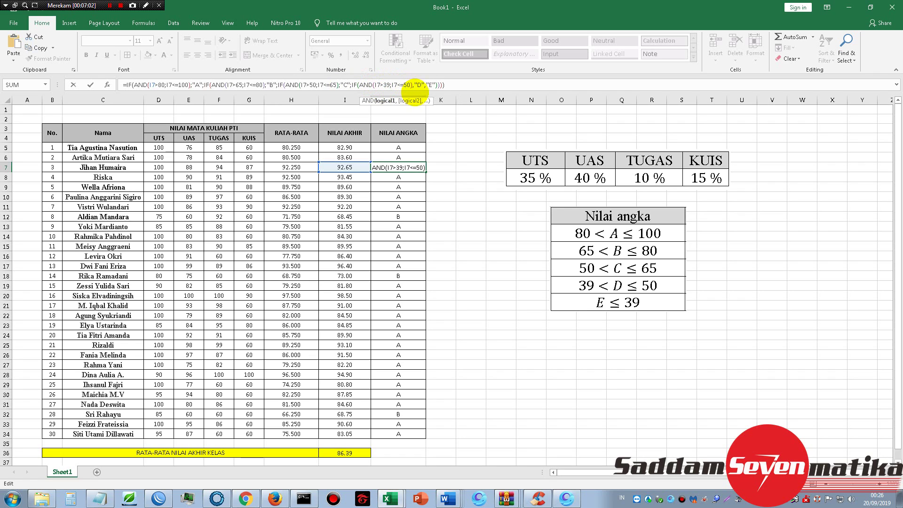
click(414, 85)
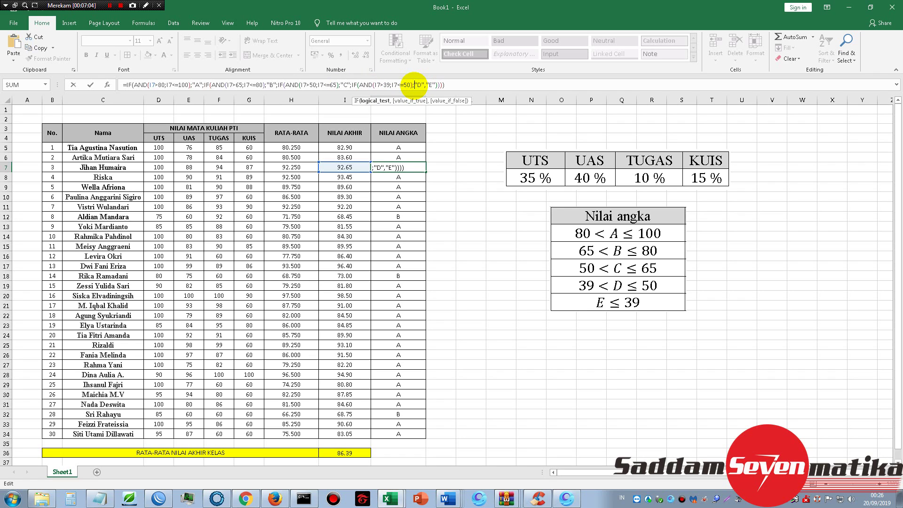
click(425, 85)
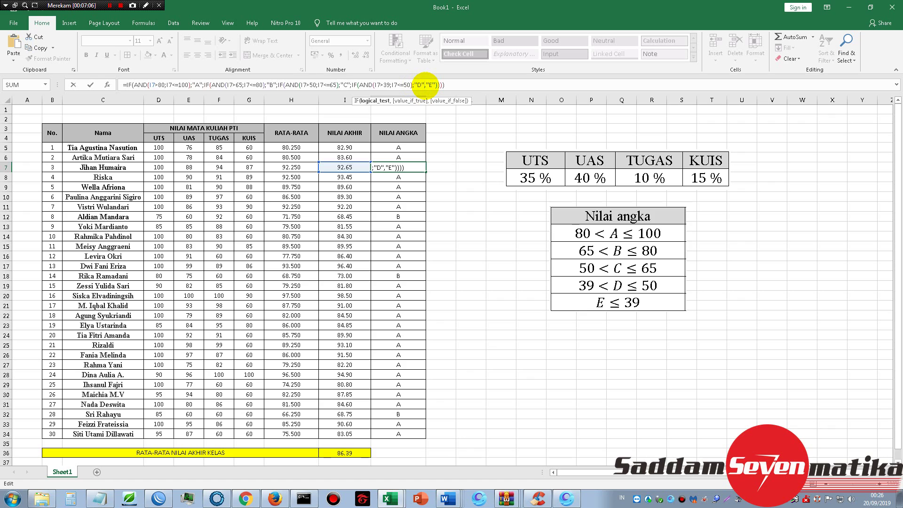
key(Delete)
text(;)
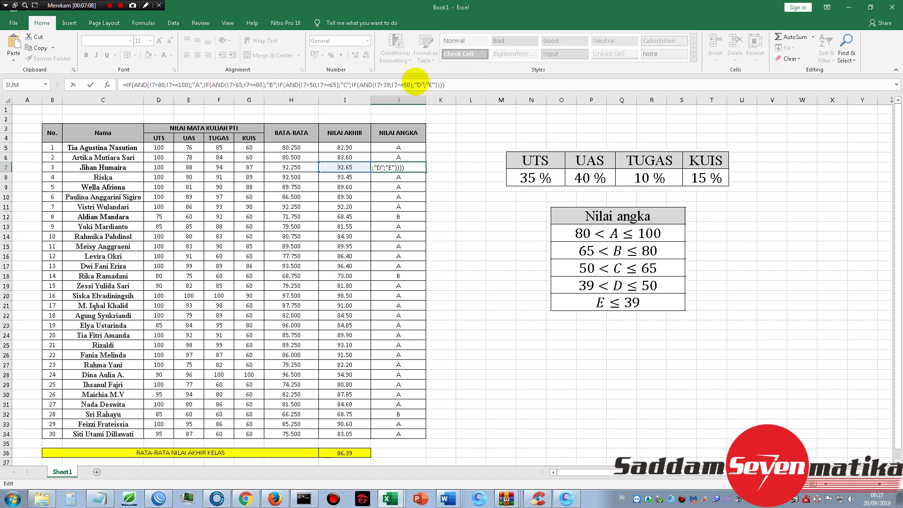